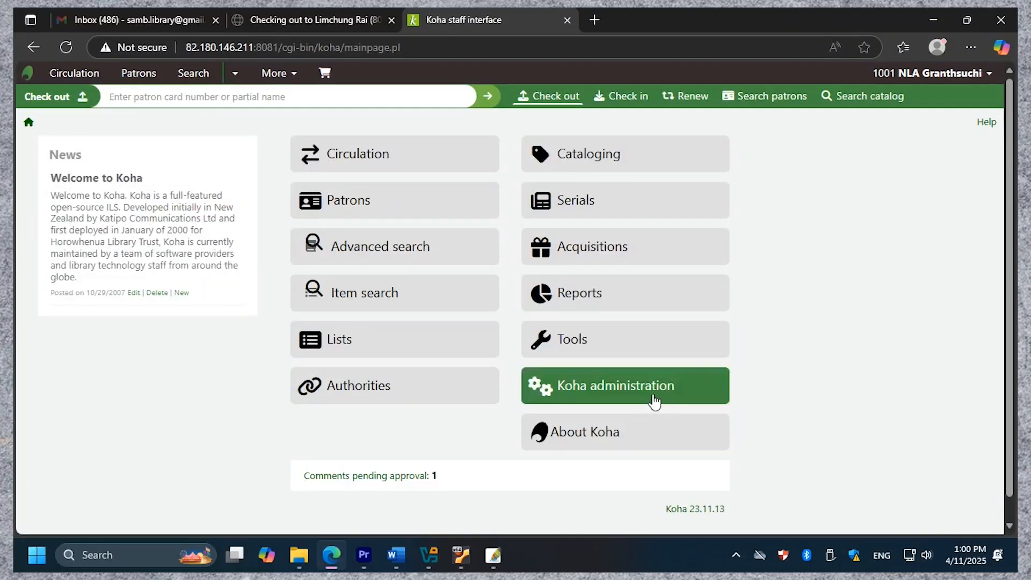
Open the Cataloging section of the system preferences in Koha administration
click(654, 397)
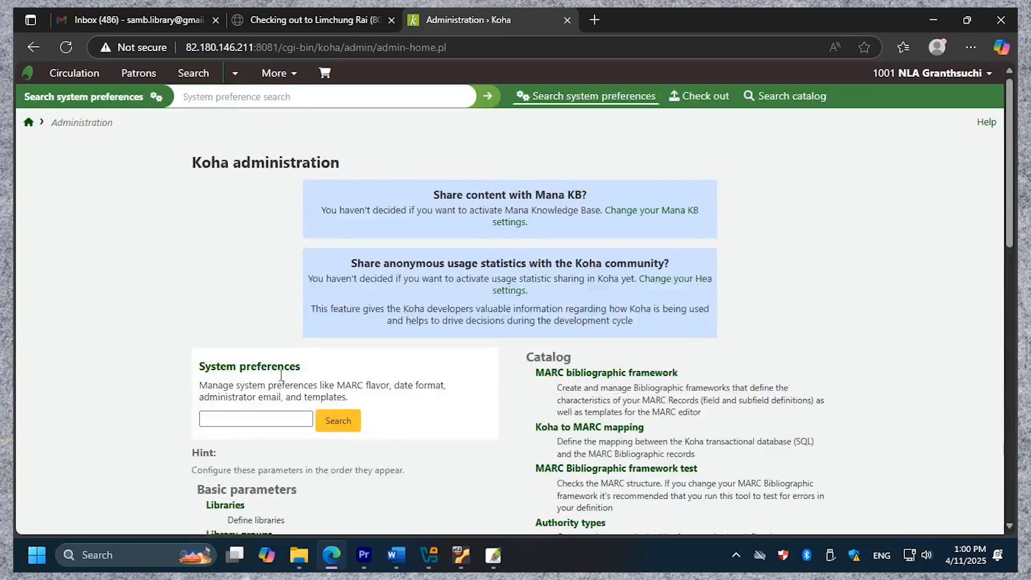
click(231, 369)
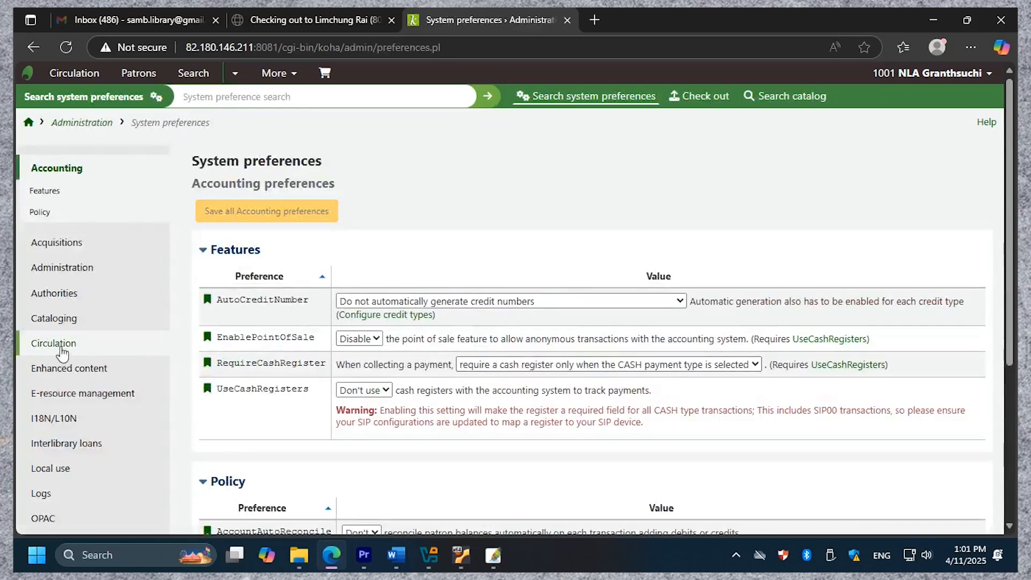
click(53, 320)
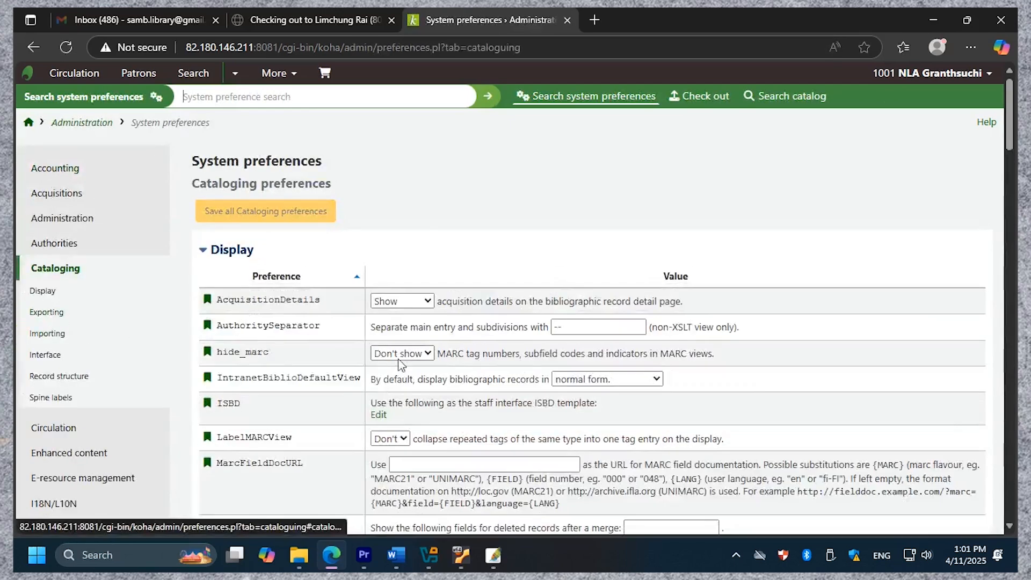
Expand the Display section of the Cataloging preferences and review its settings
scroll(326, 357, down, 2)
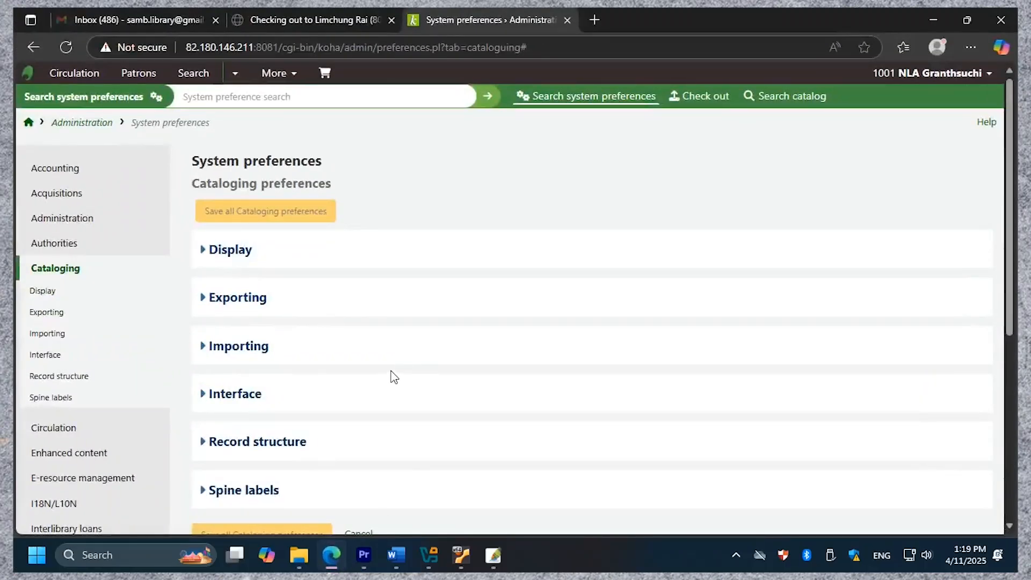
scroll(417, 364, down, 1)
scroll(412, 369, up, 1)
click(214, 252)
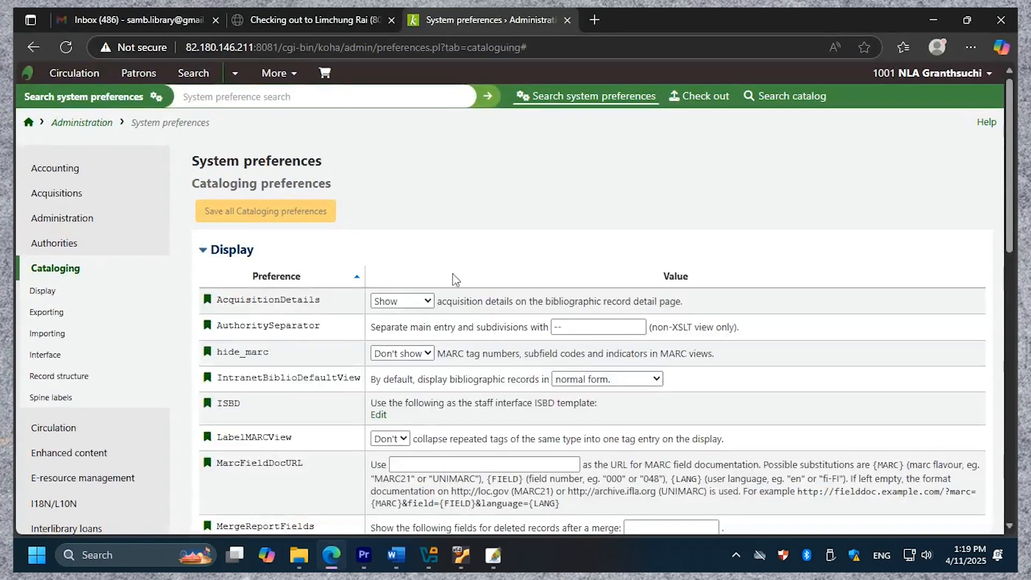
click(208, 253)
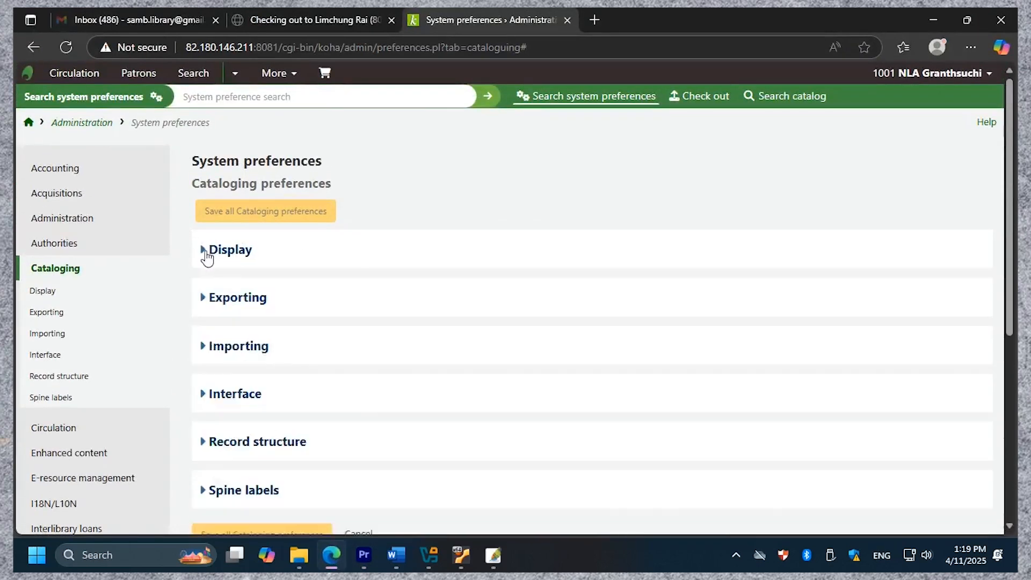
click(215, 251)
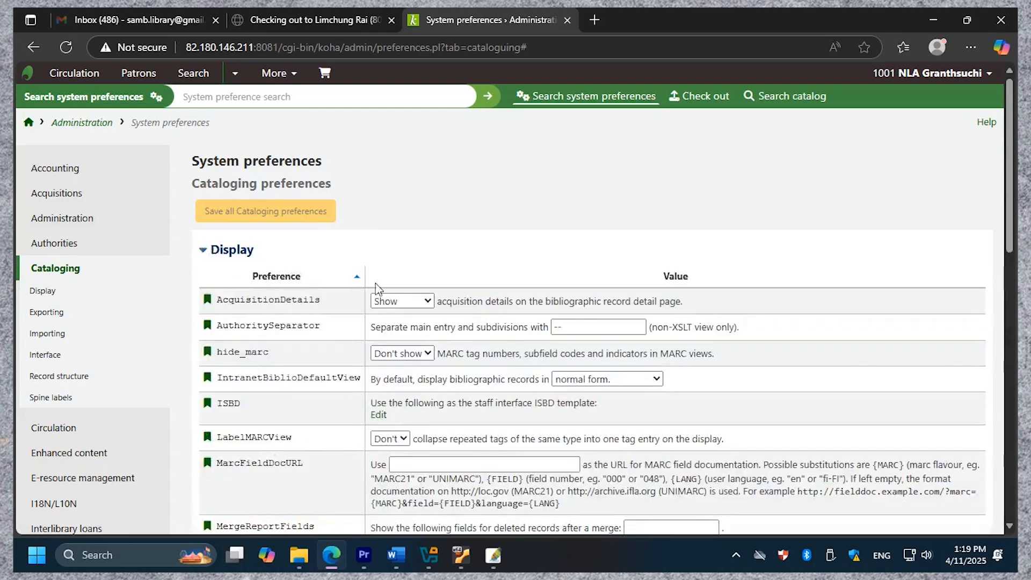
scroll(438, 309, down, 1)
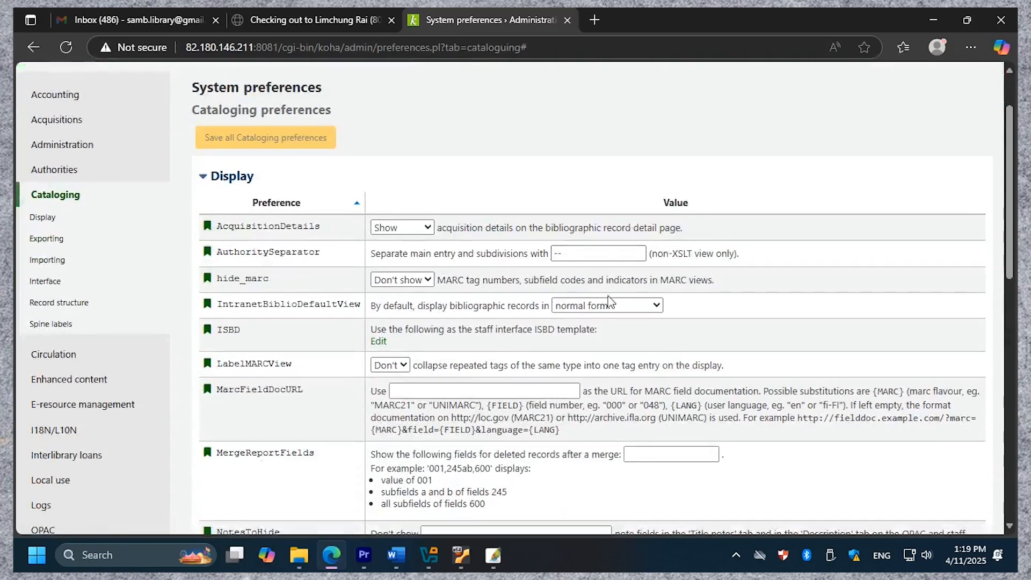
scroll(475, 404, down, 3)
scroll(253, 244, up, 3)
Collapse the Display section and review the Exporting preferences for BibTeX and RIS additional fields
click(212, 180)
click(204, 226)
scroll(468, 321, down, 2)
scroll(467, 321, up, 2)
scroll(449, 338, down, 3)
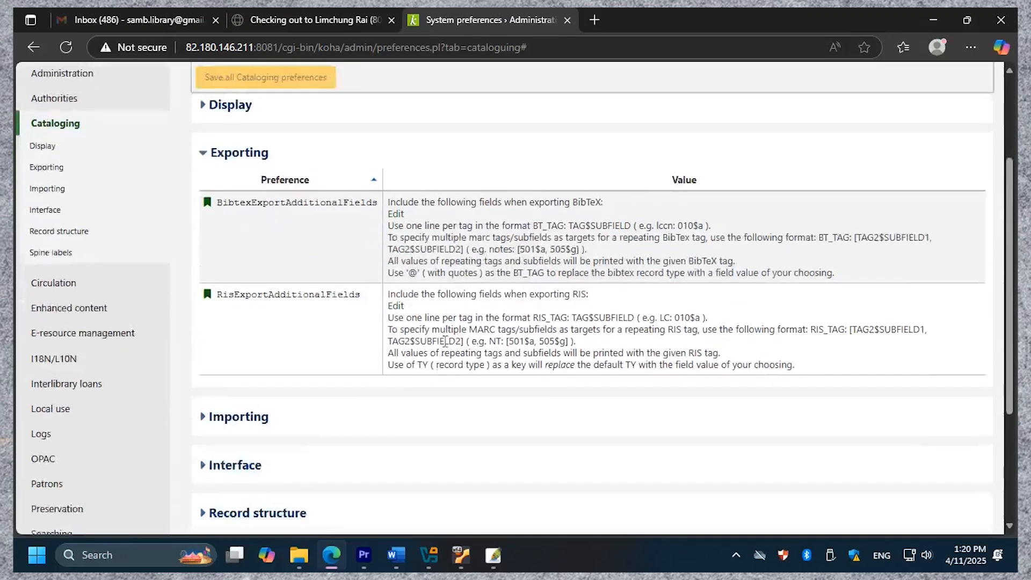
Expand the Importing section and review its ISBN/ISSN matching and MARC overlay preferences
click(207, 344)
scroll(322, 353, down, 3)
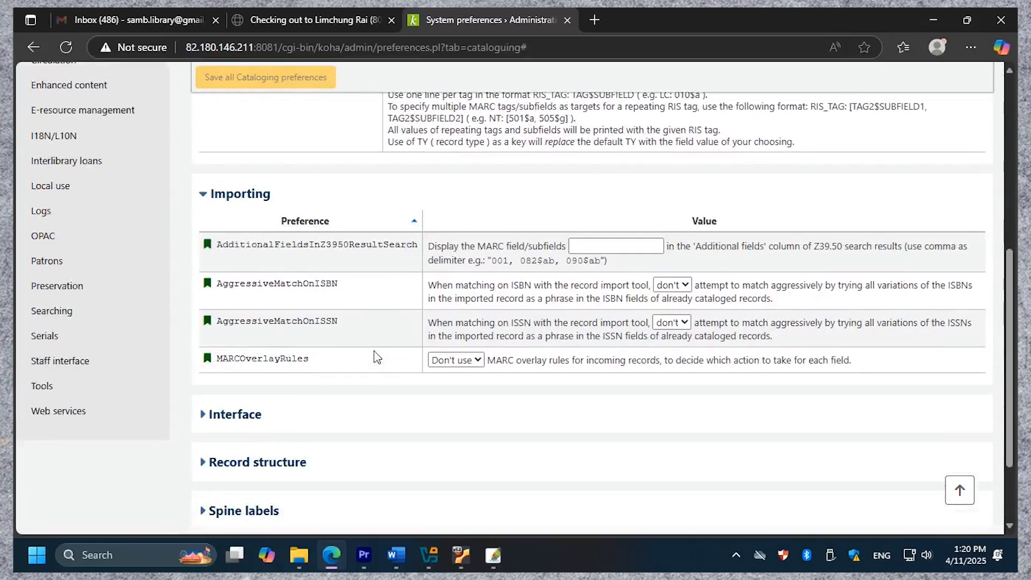
scroll(378, 354, down, 2)
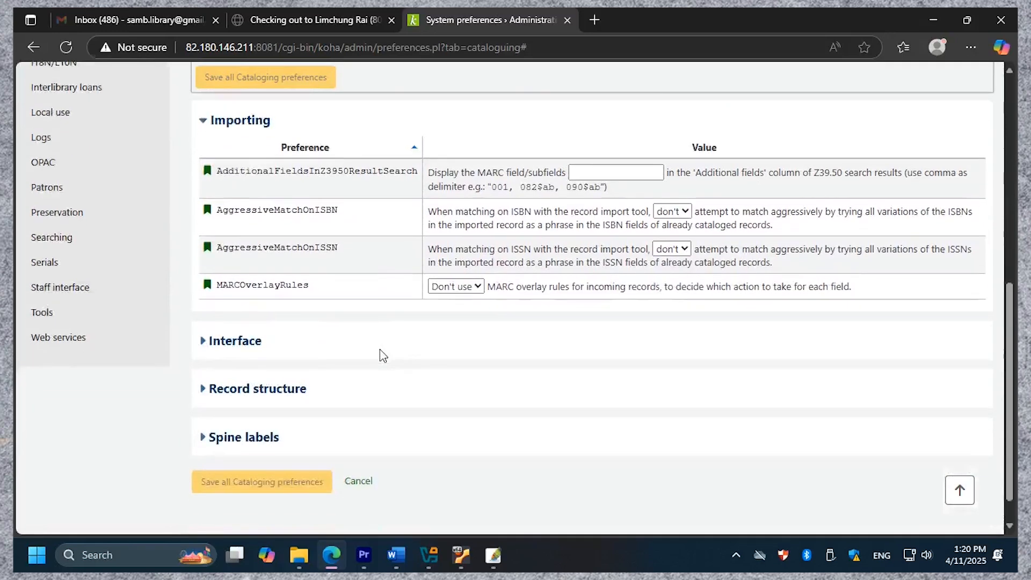
Expand the Interface section and review its cataloging editor and classification preferences
click(204, 344)
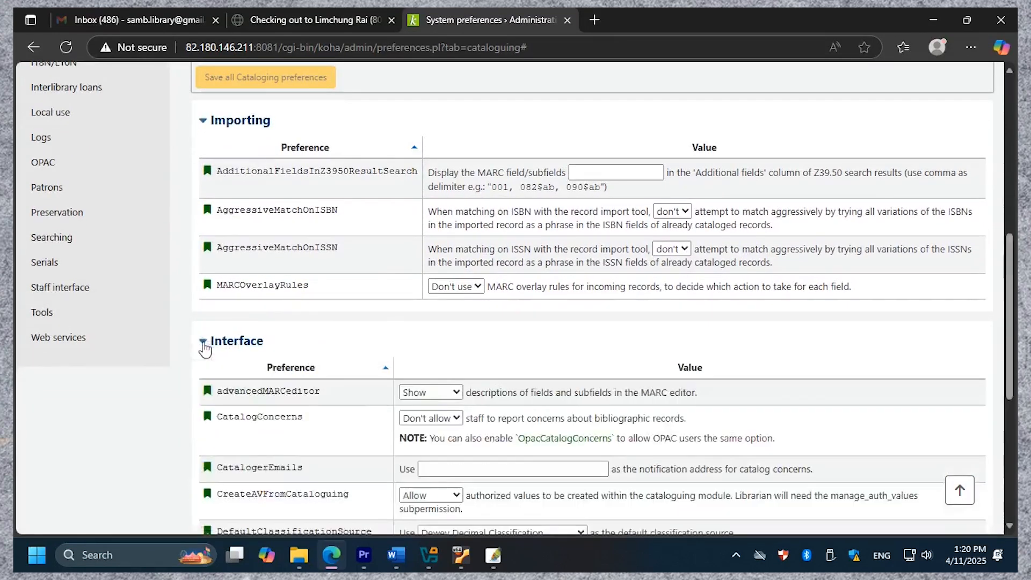
scroll(494, 374, down, 3)
scroll(494, 374, down, 2)
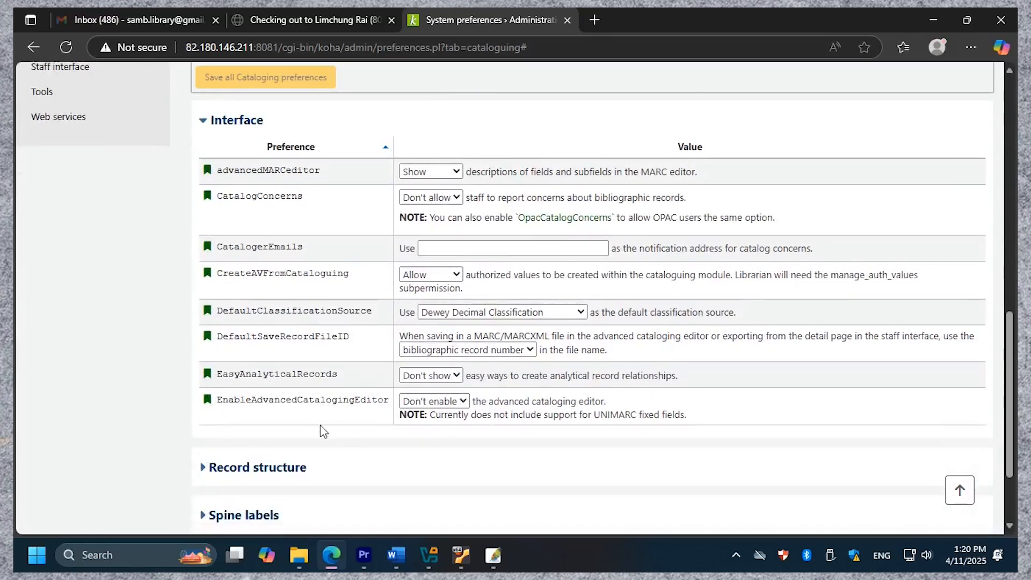
Expand the Record structure and Spine labels sections and review their preferences
click(206, 469)
scroll(462, 410, down, 7)
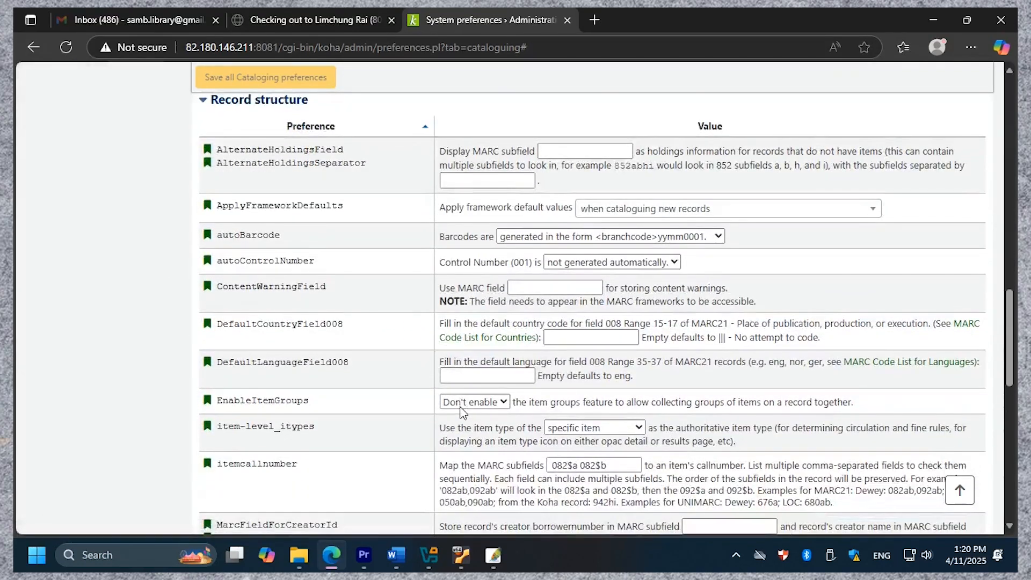
scroll(461, 411, down, 10)
click(204, 404)
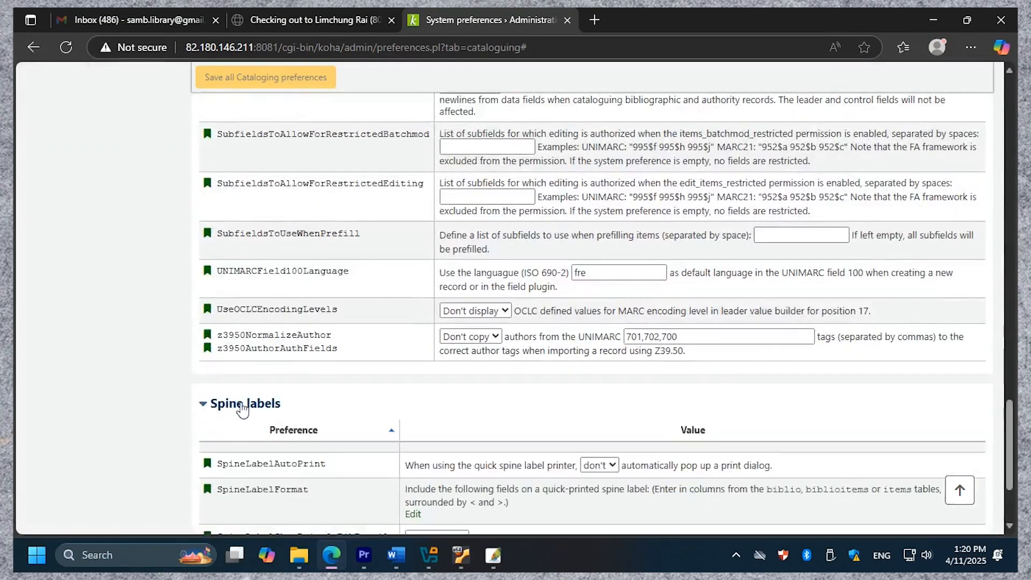
scroll(431, 406, down, 3)
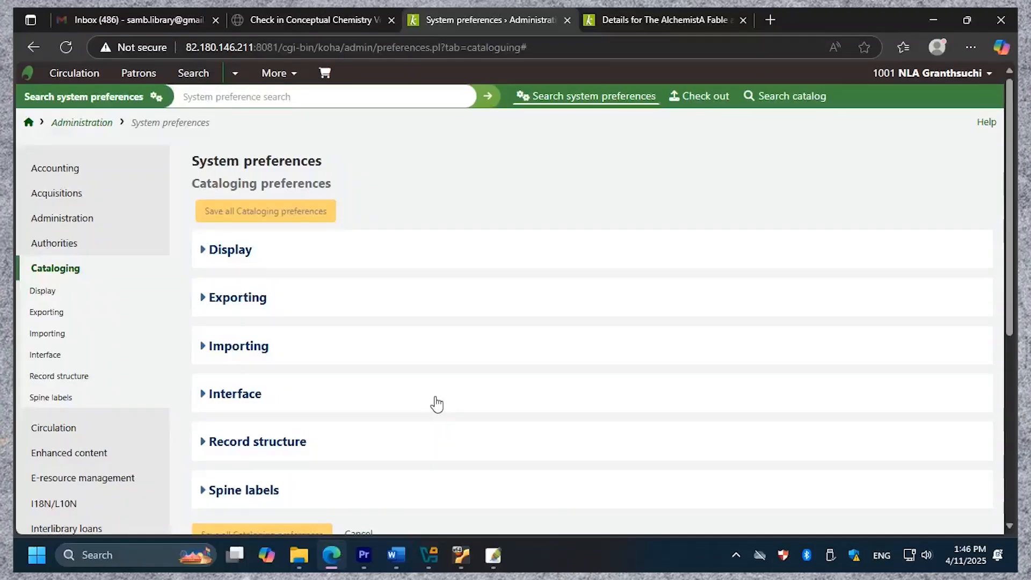
Review the AcquisitionDetails options in the Display section and check the acquisition information area on The Alchemist record's detail page
click(204, 252)
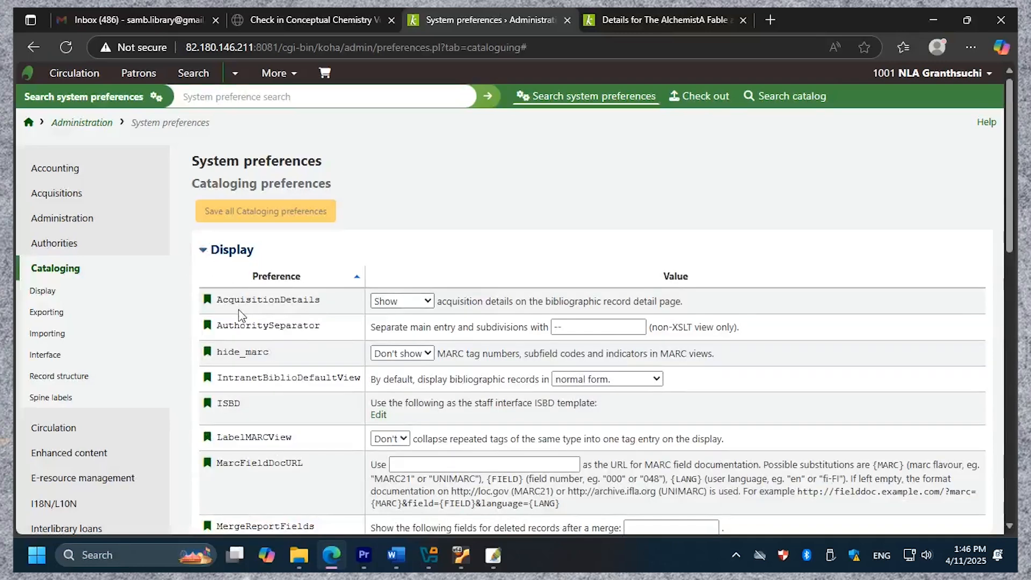
scroll(247, 303, down, 1)
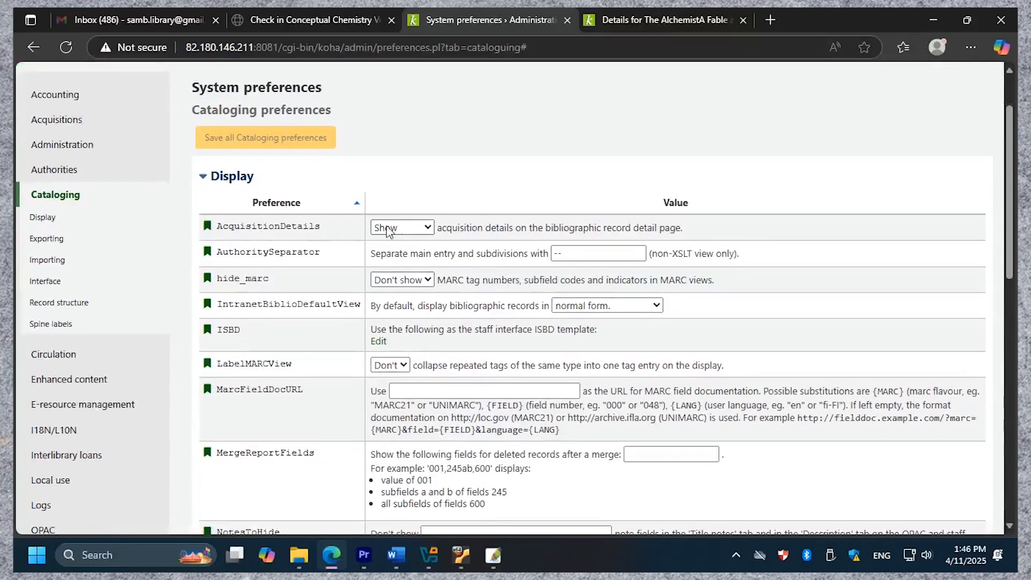
click(421, 233)
click(392, 266)
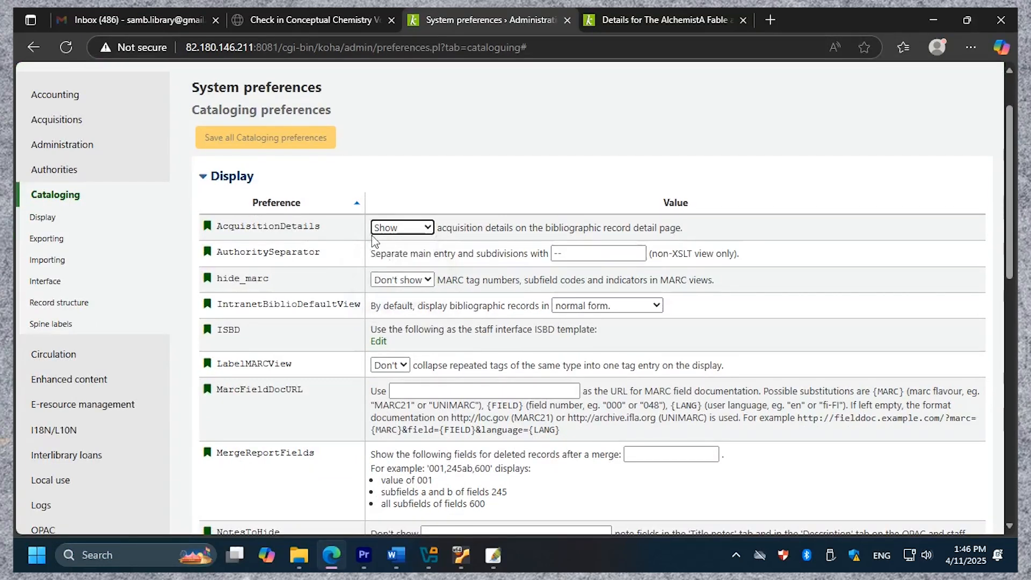
click(653, 18)
scroll(467, 336, down, 2)
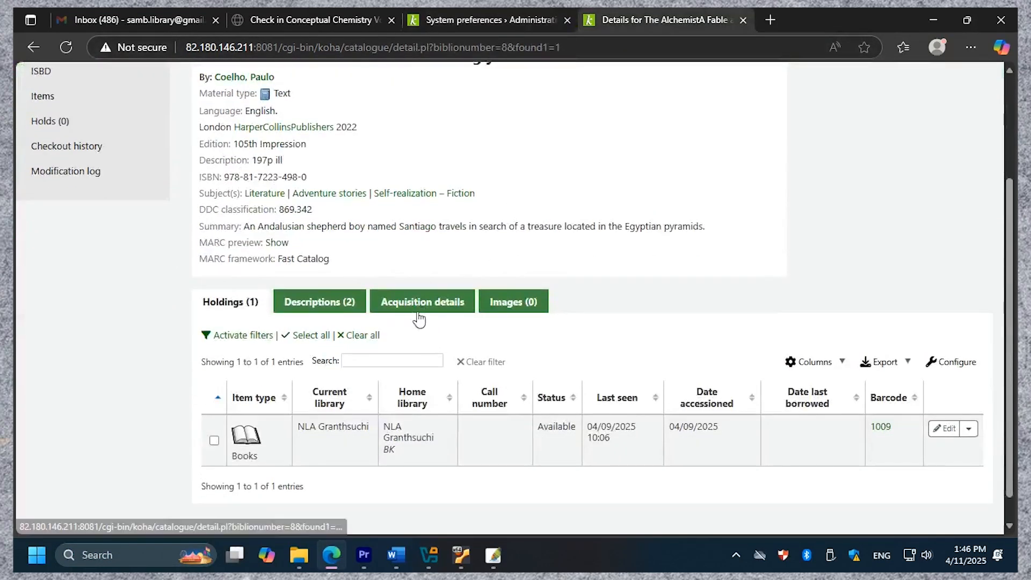
Set the AcquisitionDetails preference to Don't show and save all Cataloging preferences
click(482, 21)
click(421, 227)
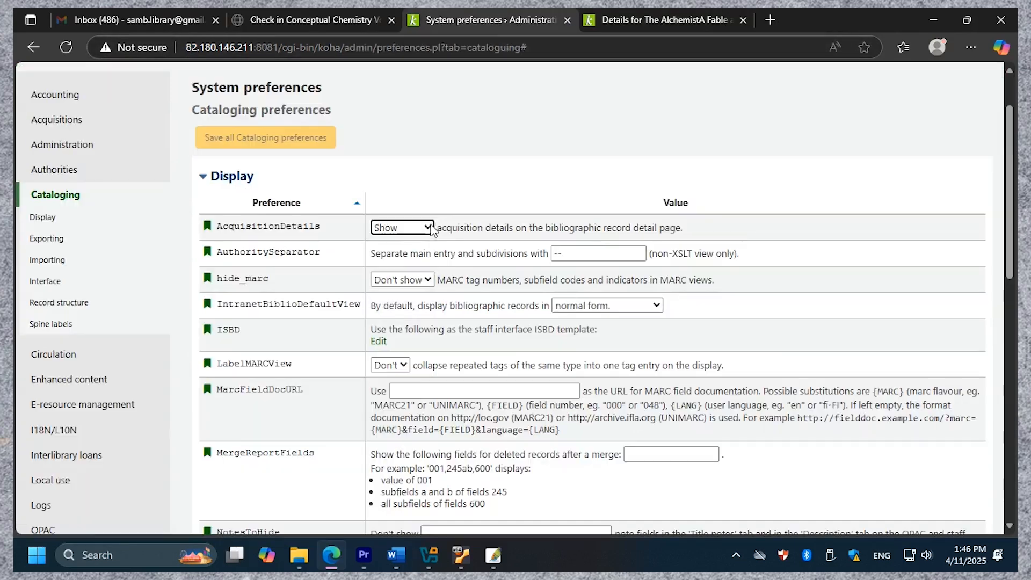
click(419, 249)
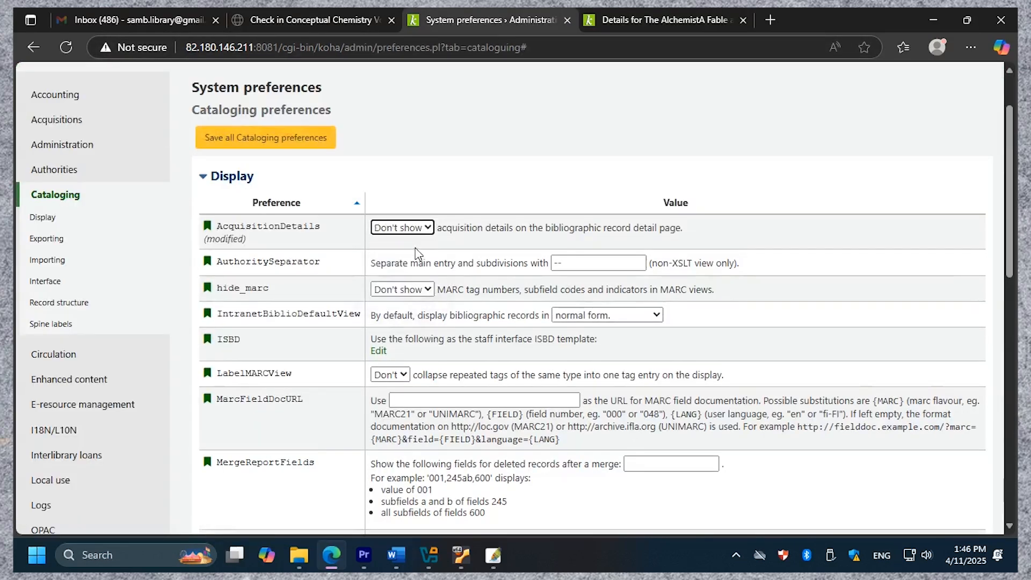
click(241, 138)
Reload The Alchemist record's detail page and check whether acquisition details are offered beside the holdings
click(671, 26)
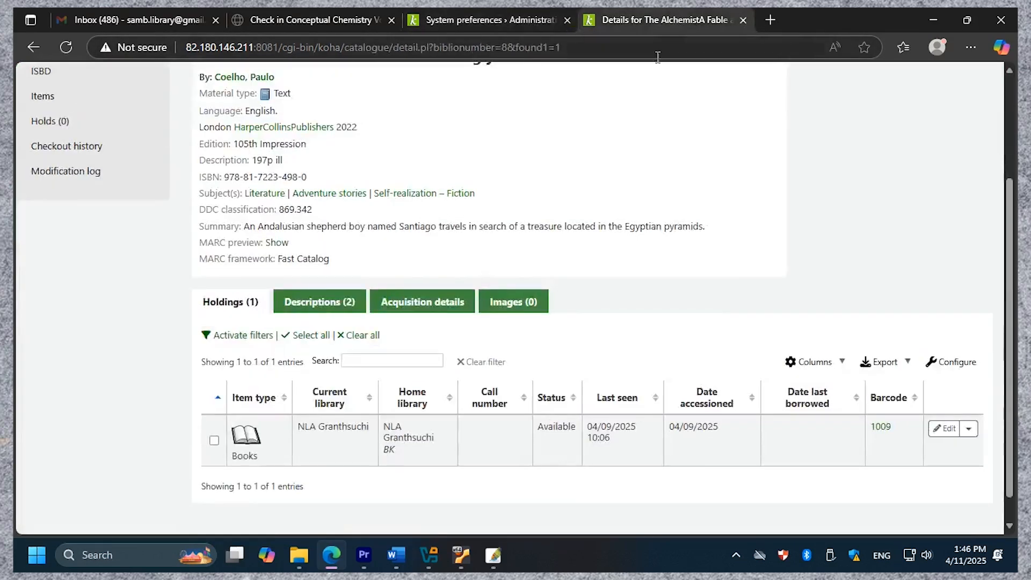
click(70, 47)
scroll(475, 300, down, 3)
scroll(480, 324, up, 3)
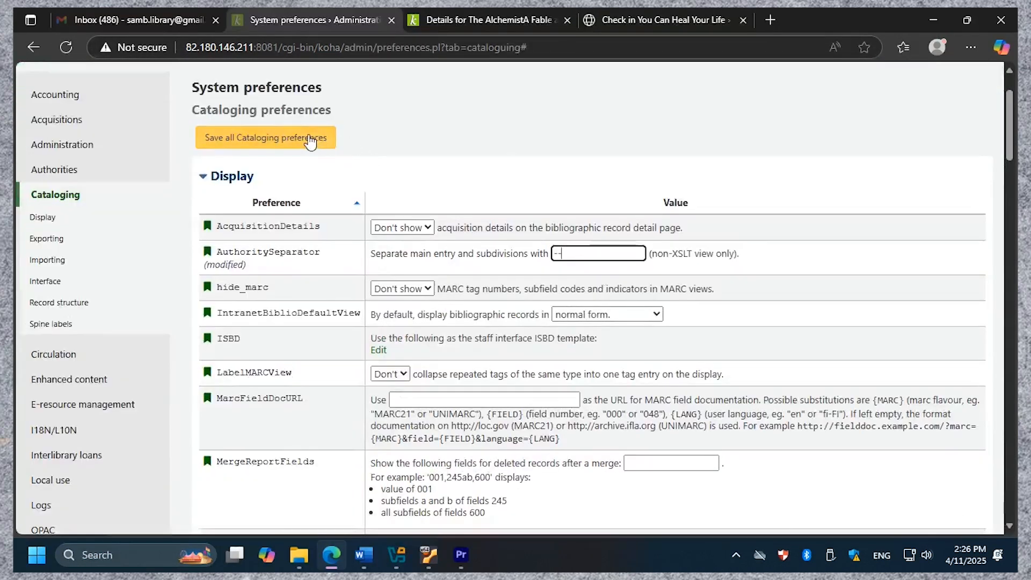
Save the Cataloging preferences with -- as the AuthoritySeparator between main entry and subdivisions
click(301, 138)
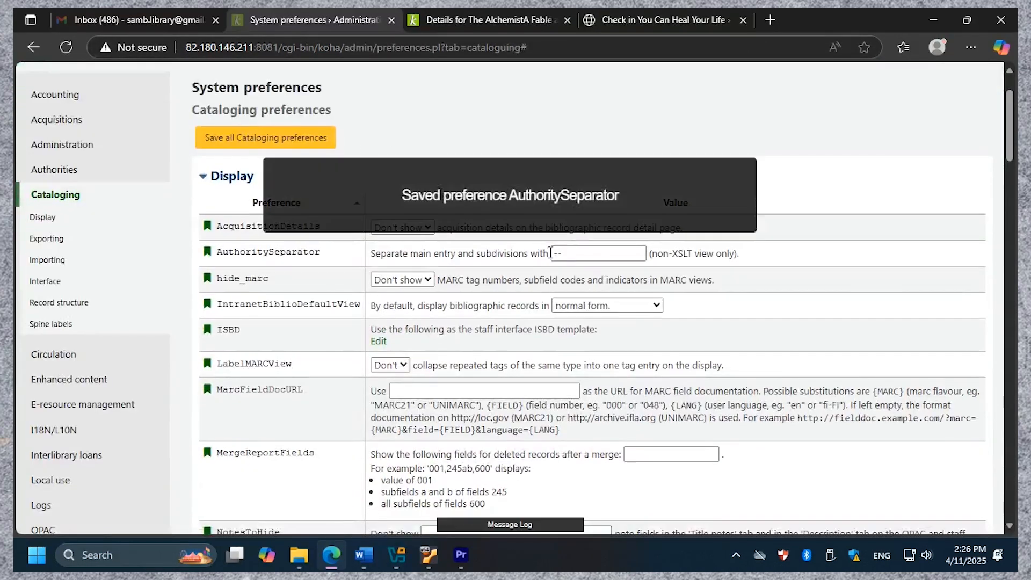
click(599, 253)
click(810, 178)
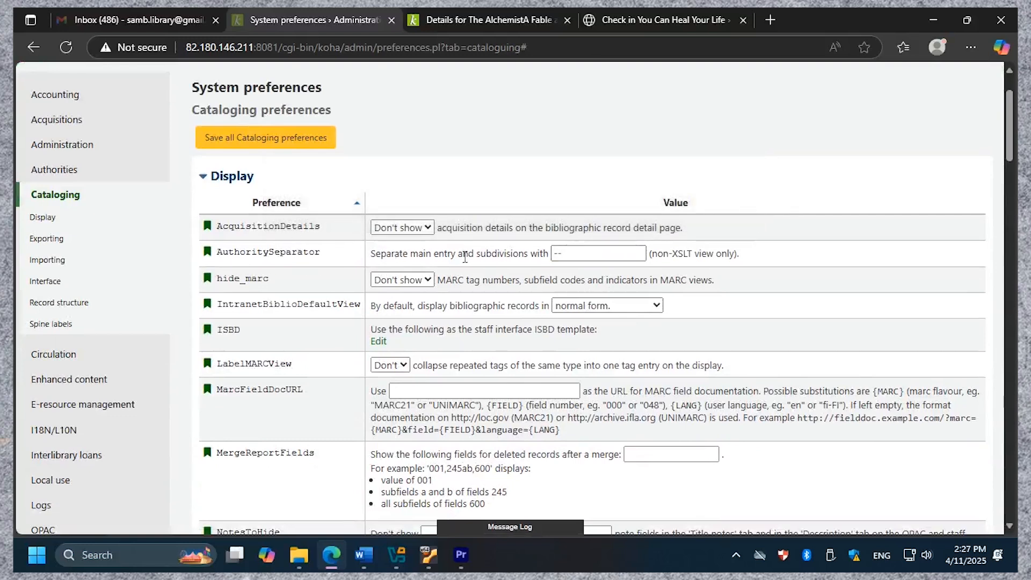
Replace the AuthoritySeparator value with |
click(567, 254)
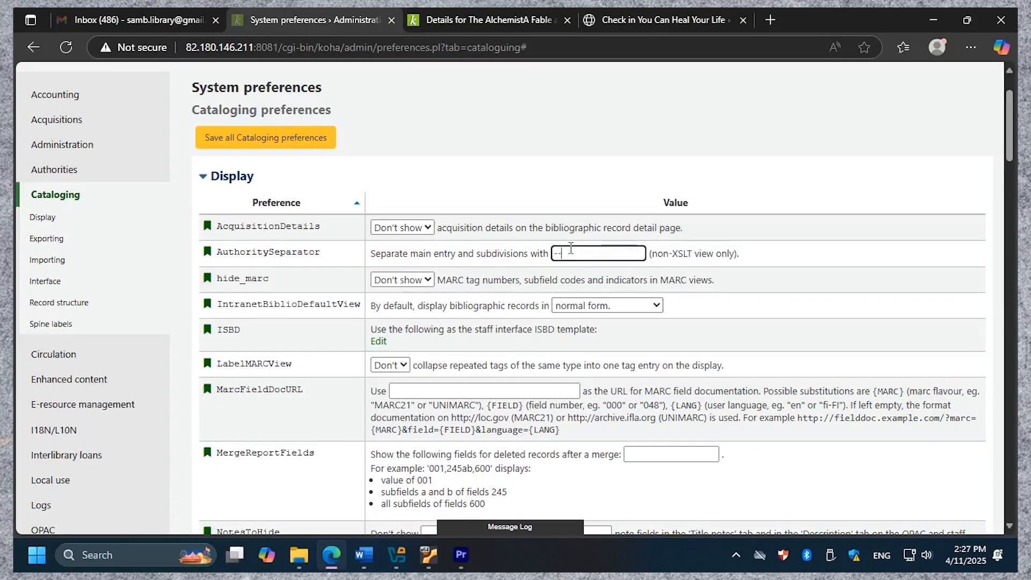
key(BackSpace)
key(BackSpace)
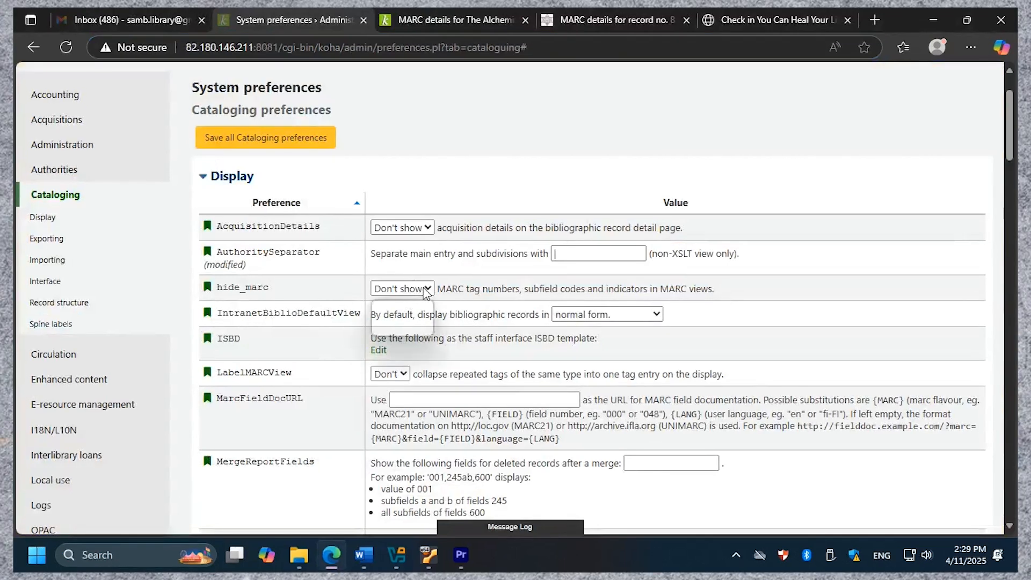
Set the hide_marc preference to Show and save all Cataloging preferences
click(420, 290)
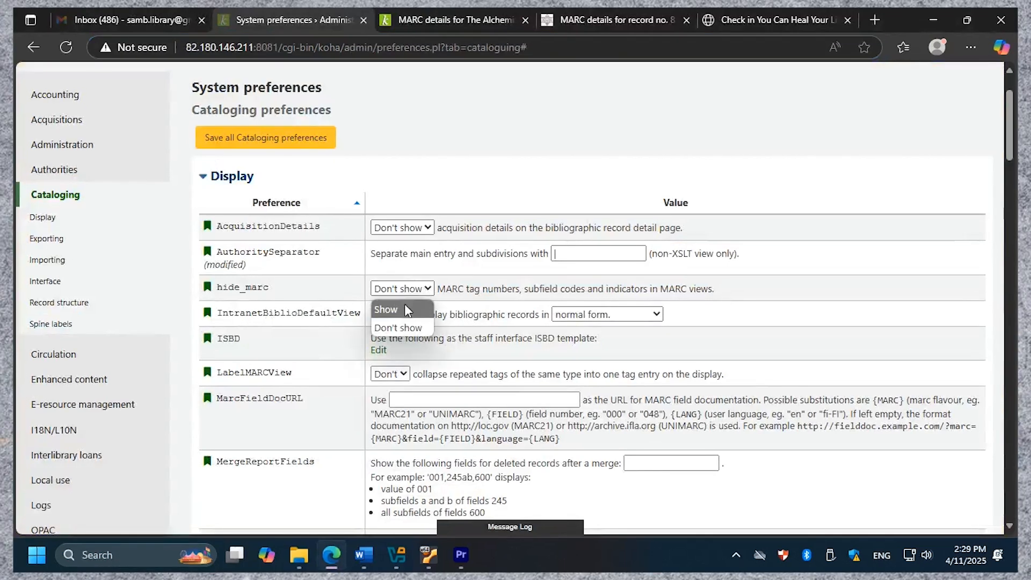
click(398, 307)
click(280, 141)
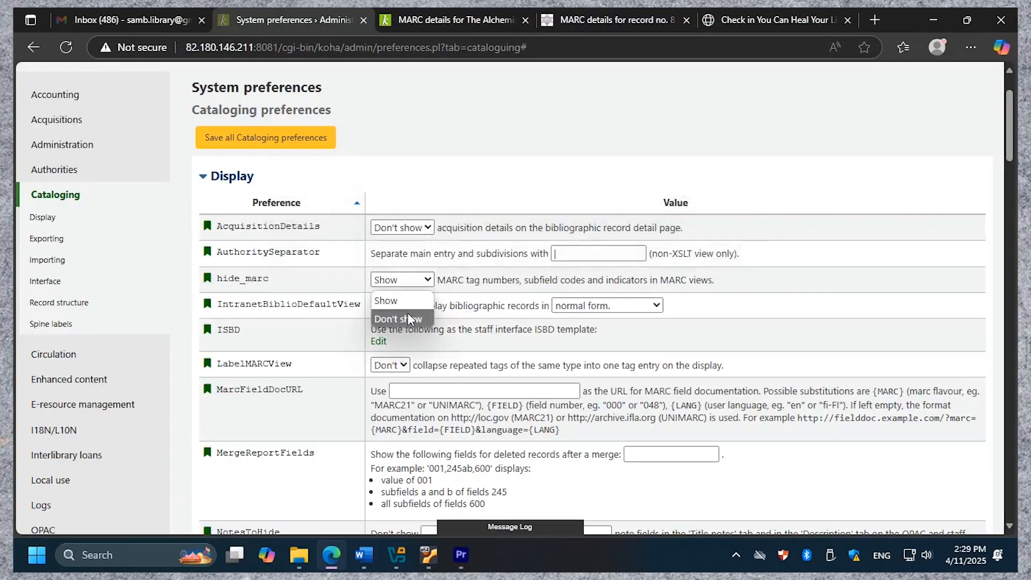
Set the hide_marc preference to Don't show and save all Cataloging preferences
click(407, 313)
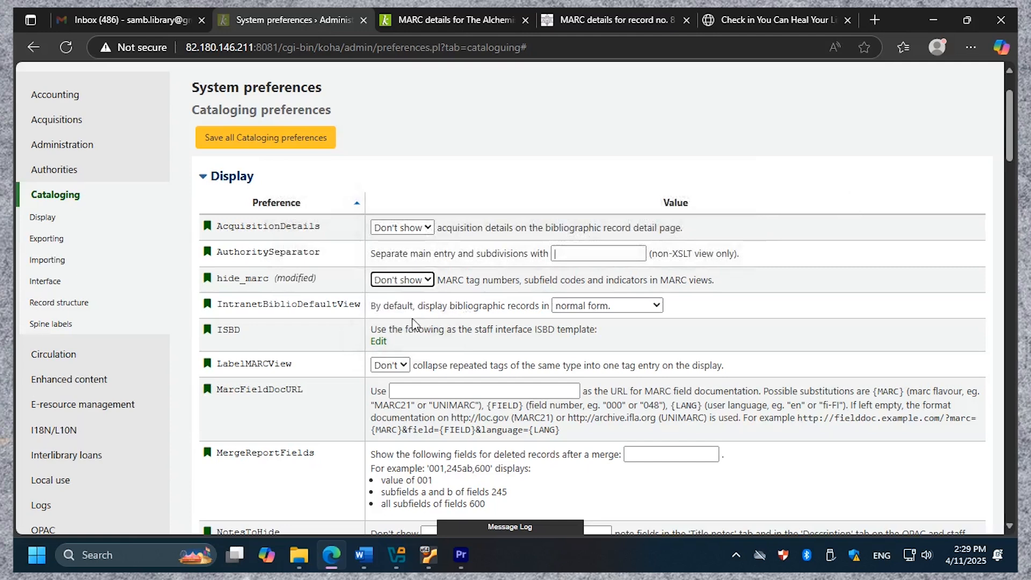
click(279, 138)
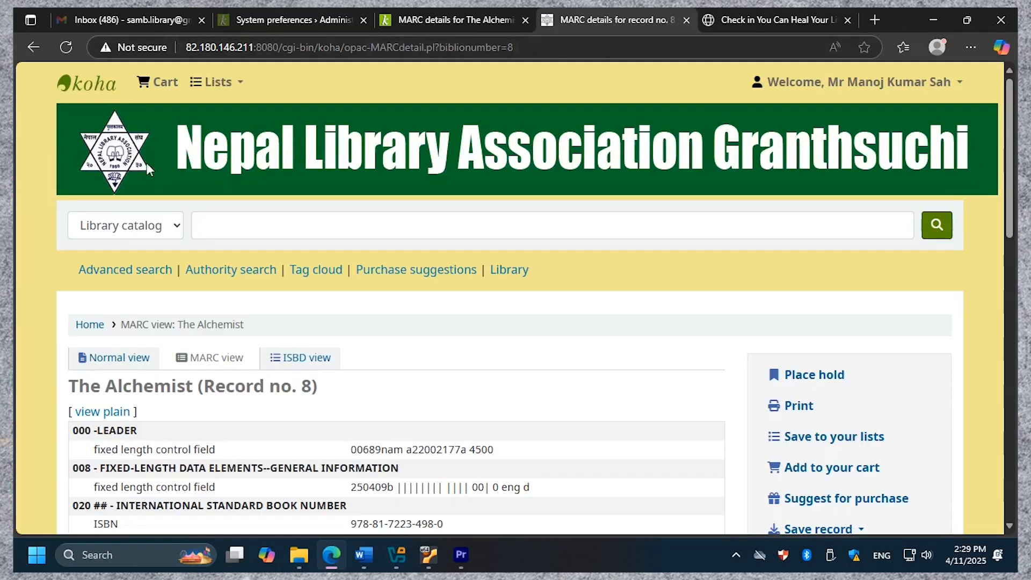
Reload The Alchemist's MARC view in the OPAC and check how the MARC tags and indicators are displayed
click(66, 47)
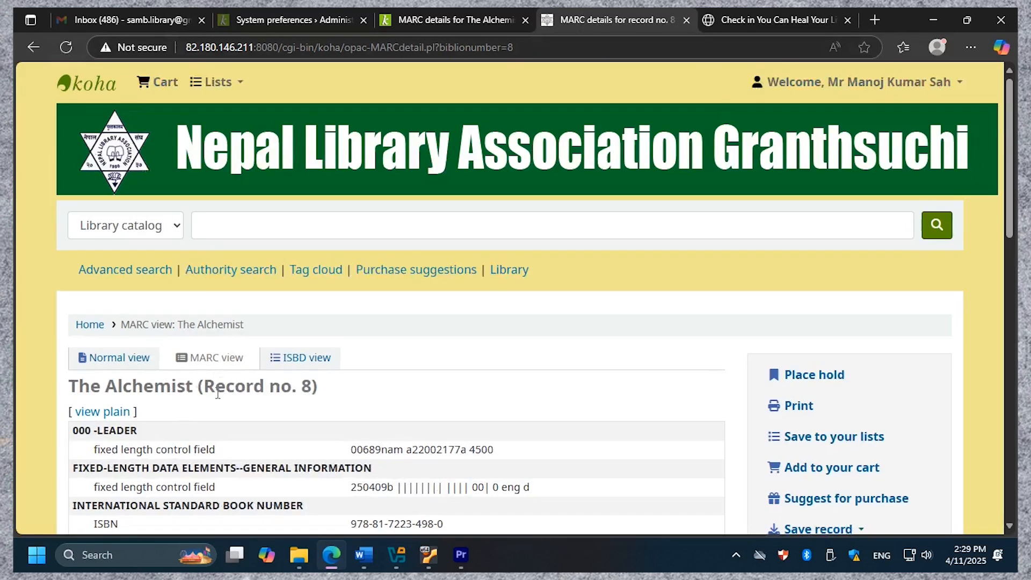
scroll(121, 387, down, 3)
scroll(87, 376, down, 1)
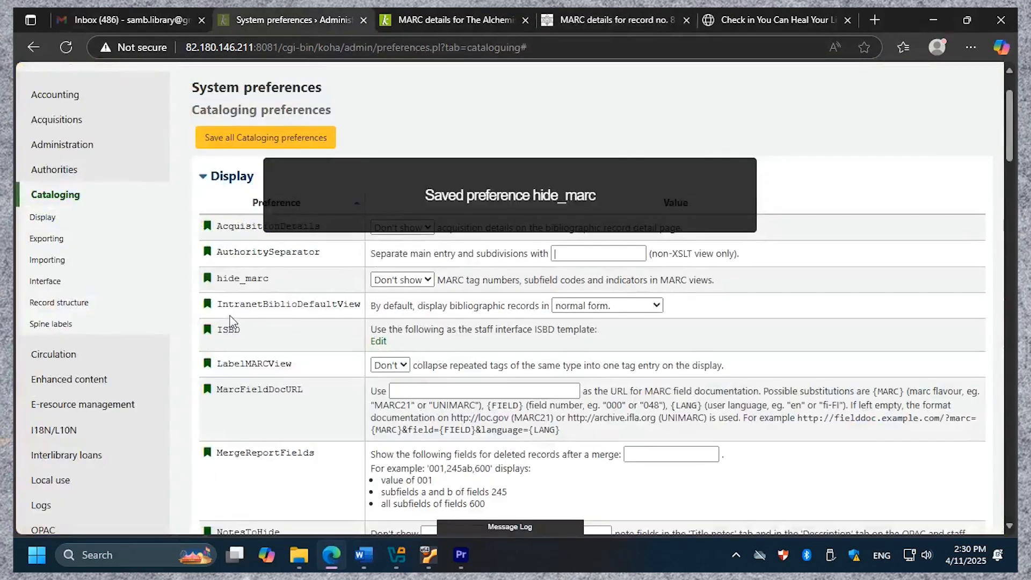
Select normal form for the IntranetBiblioDefaultView preference and save all Cataloging preferences
click(656, 309)
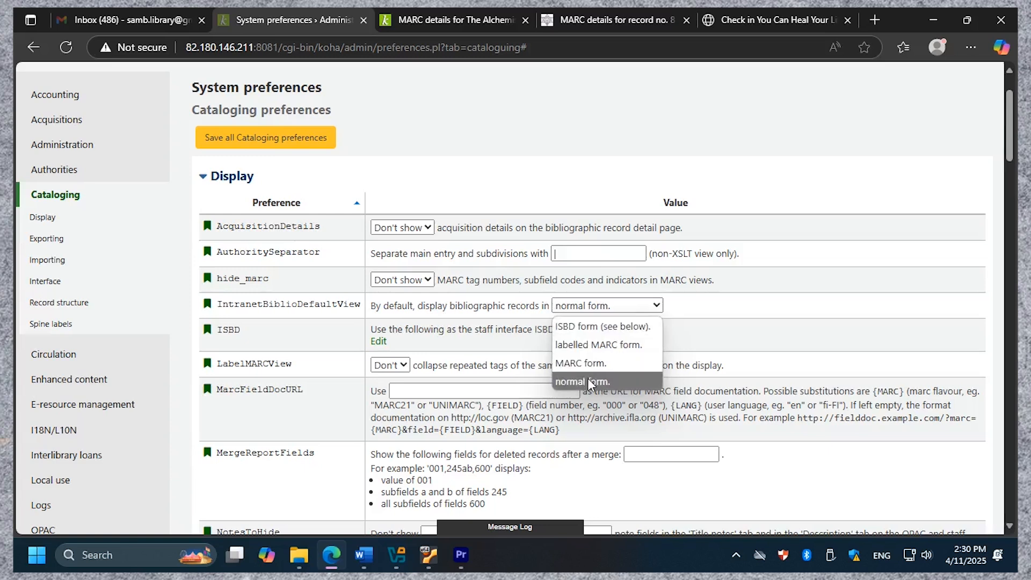
click(586, 381)
click(587, 307)
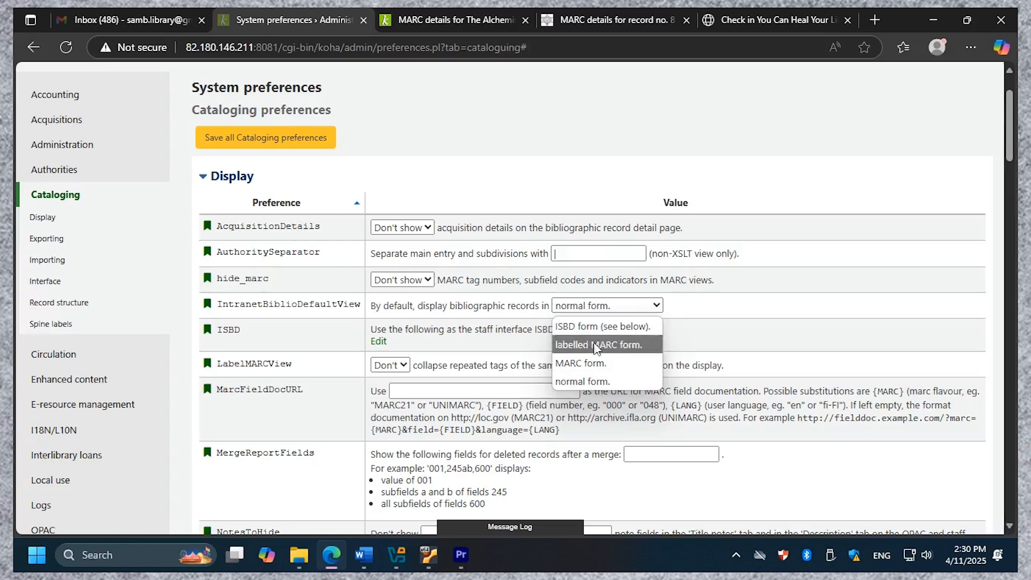
key(Escape)
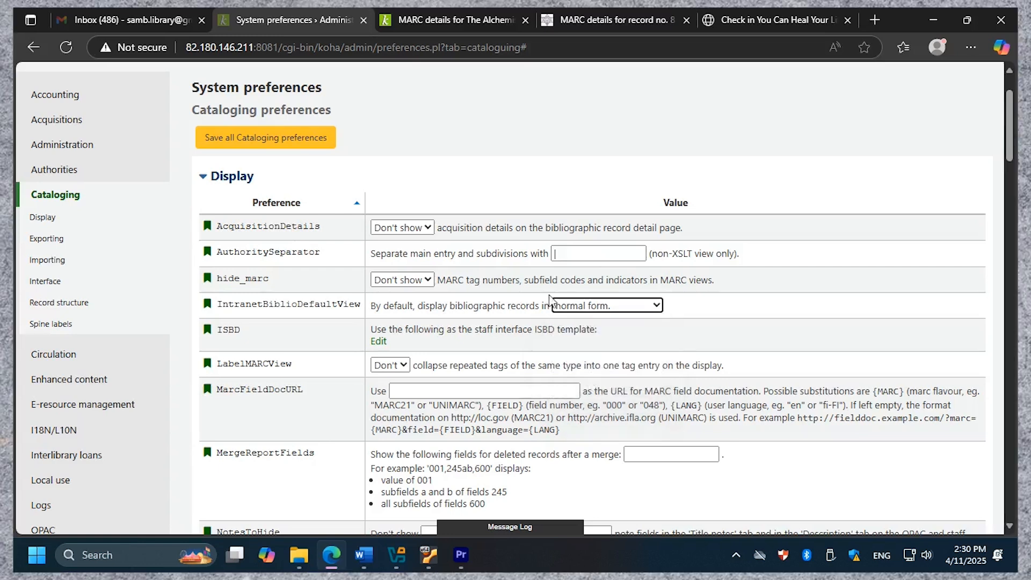
click(265, 138)
Switch The Alchemist record in the OPAC to its normal view and examine the displayed details
click(595, 20)
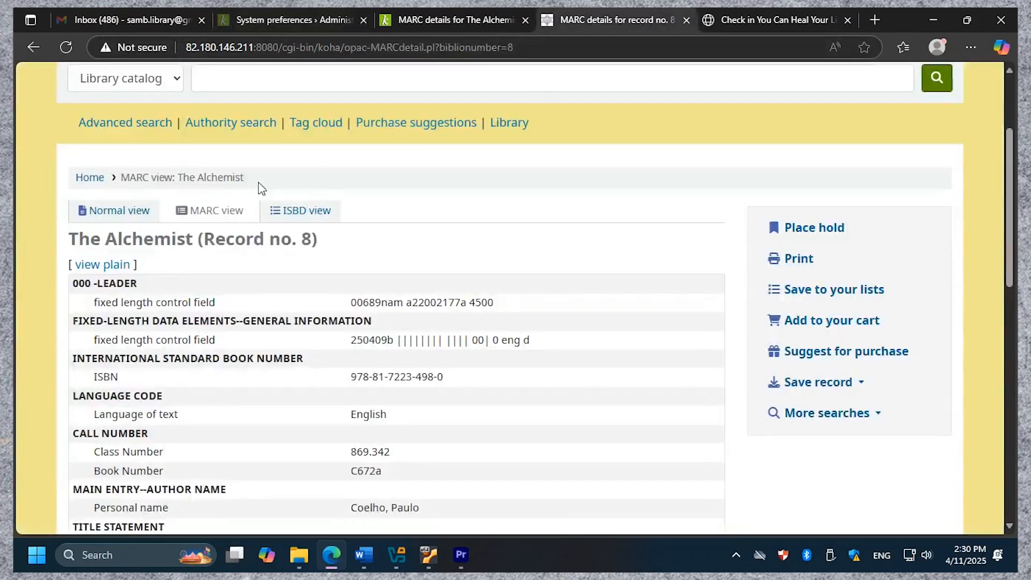
click(121, 211)
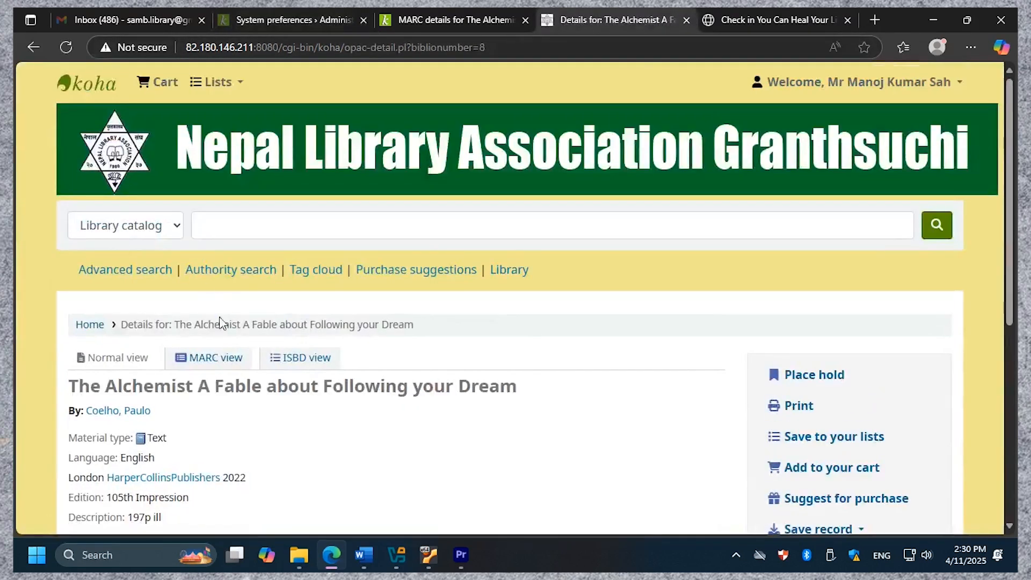
scroll(220, 322, down, 1)
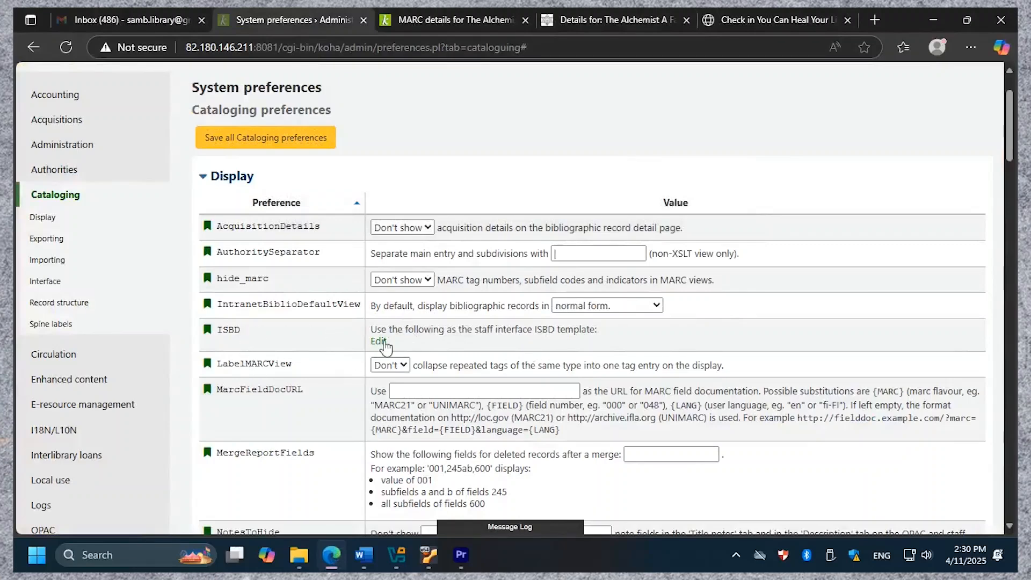
Expand the staff interface ISBD template and examine its field definitions alongside The Alchemist's ISBD view in the OPAC
click(381, 343)
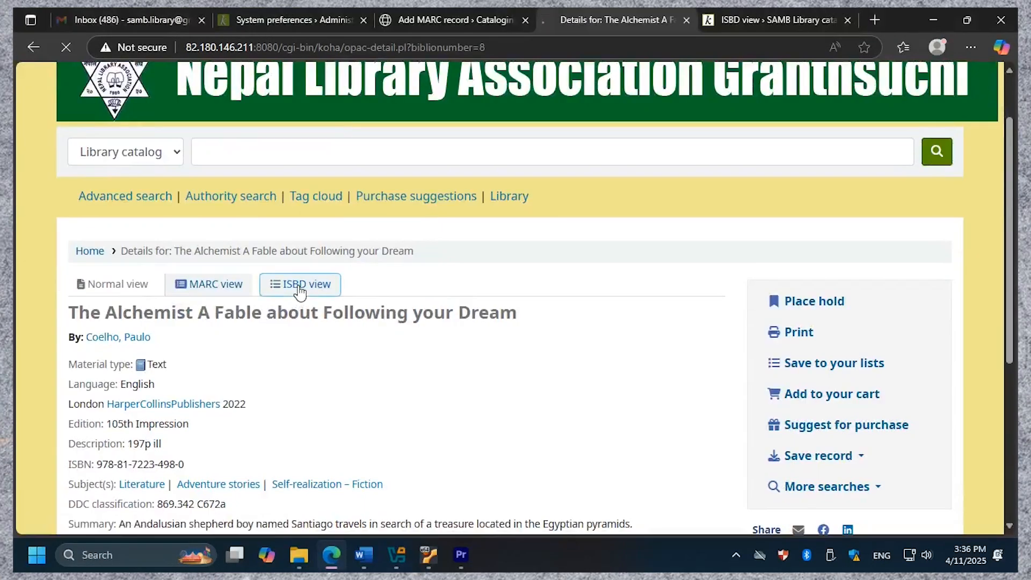
scroll(310, 333, down, 4)
scroll(313, 343, up, 1)
scroll(312, 343, down, 2)
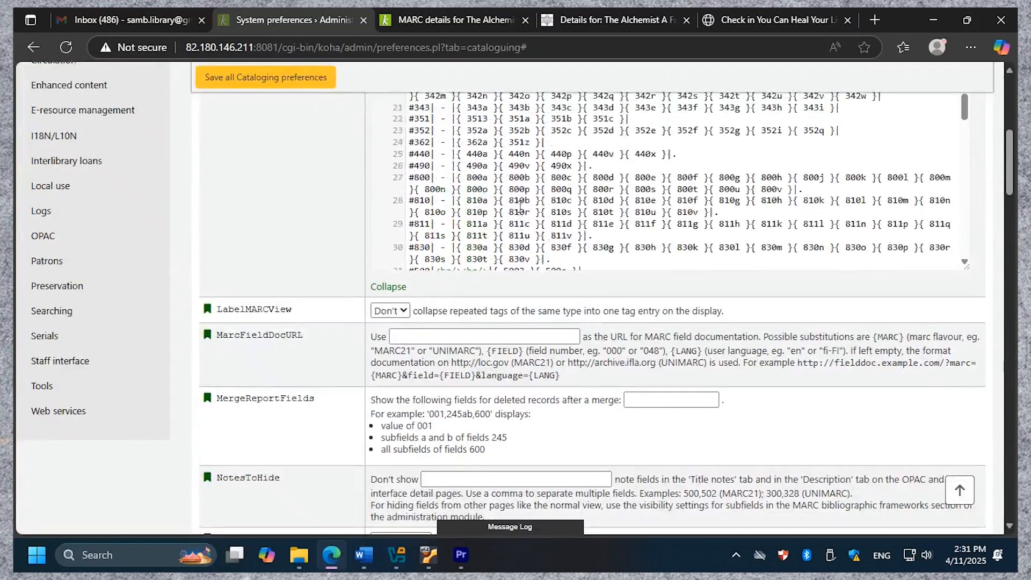
scroll(517, 220, down, 6)
scroll(517, 220, down, 12)
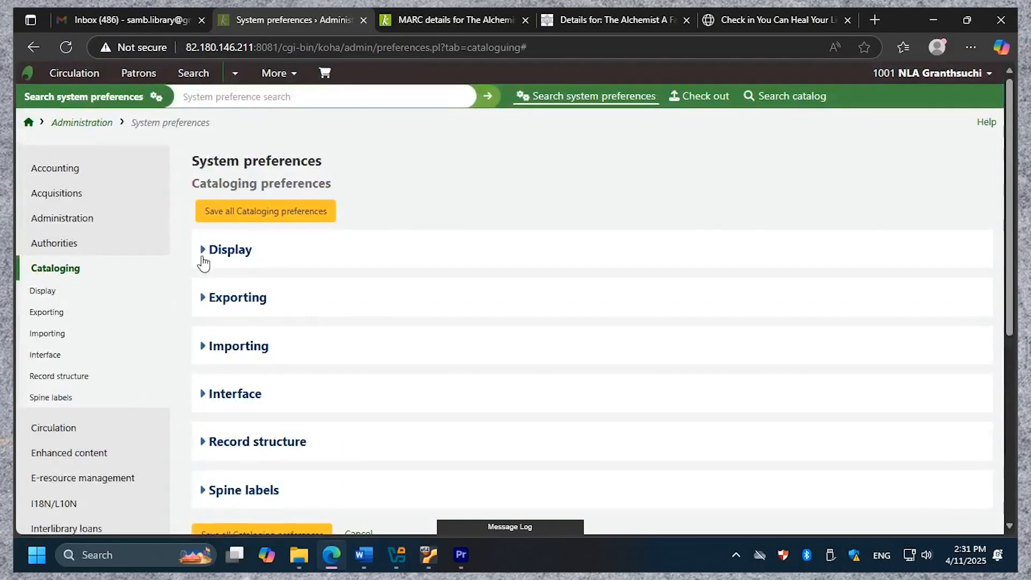
Expand the Display, Exporting and Importing sections of the Cataloging preferences and look through their settings
click(202, 258)
scroll(304, 371, down, 20)
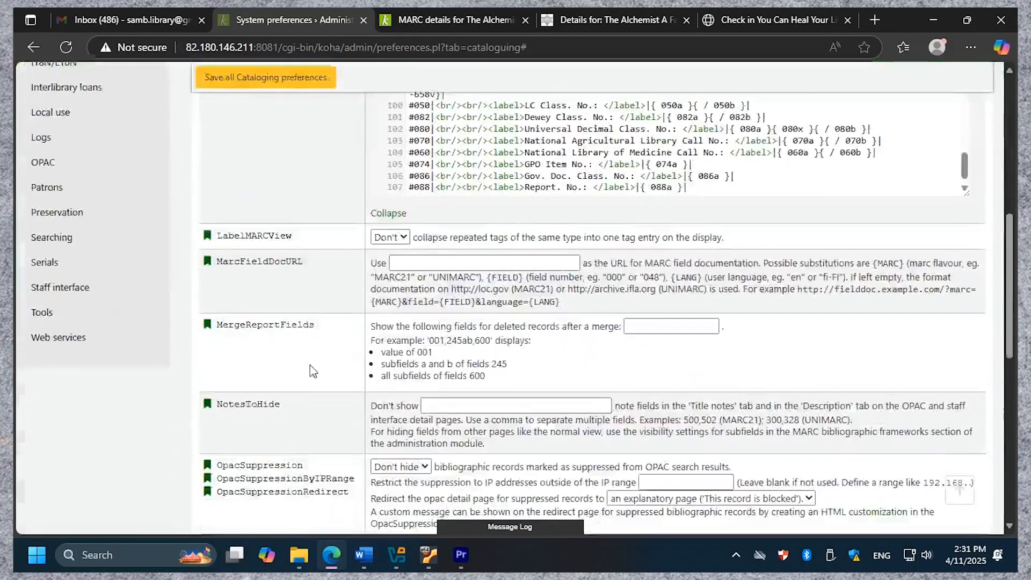
scroll(302, 372, down, 2)
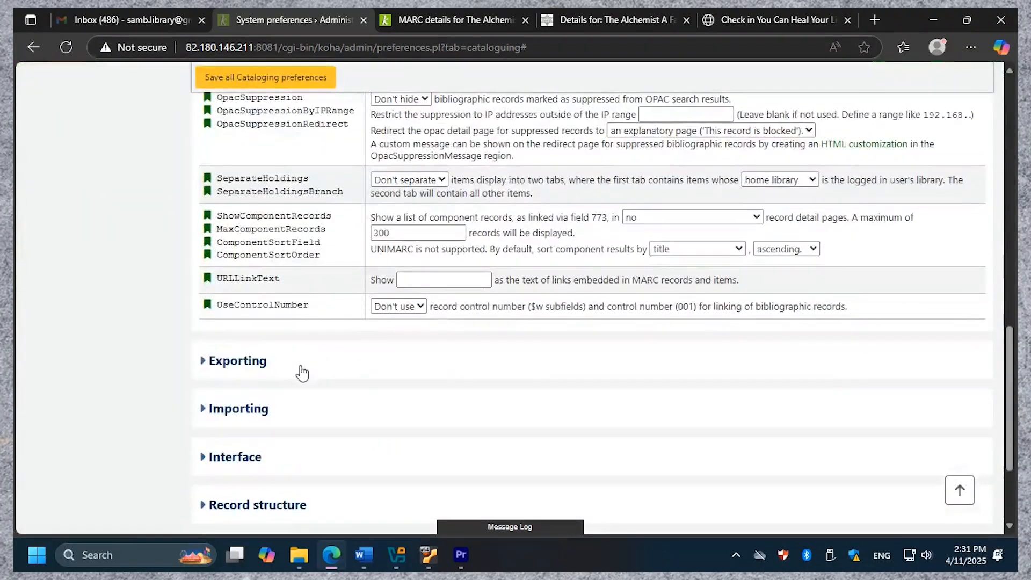
click(203, 361)
scroll(371, 379, down, 6)
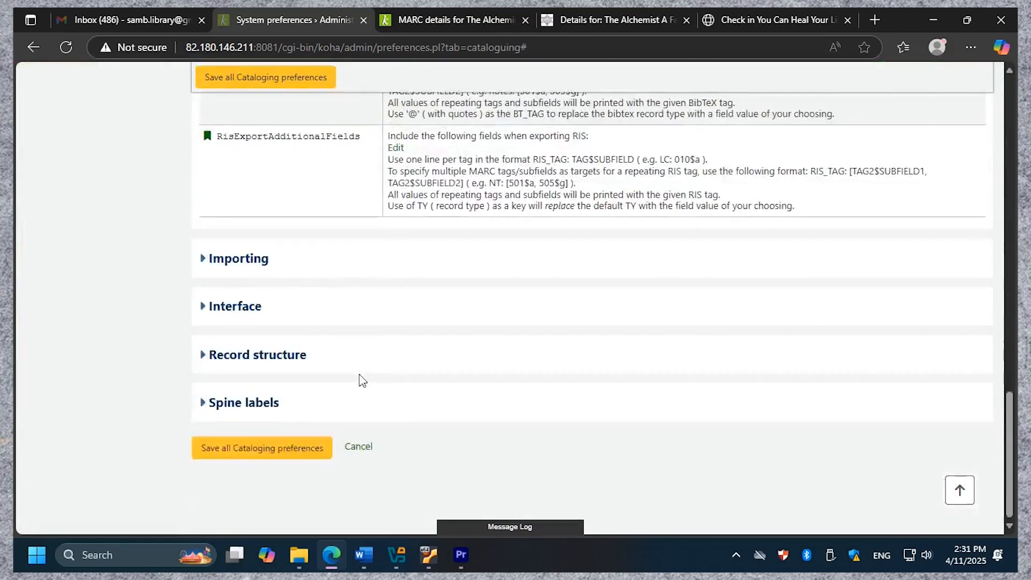
click(211, 263)
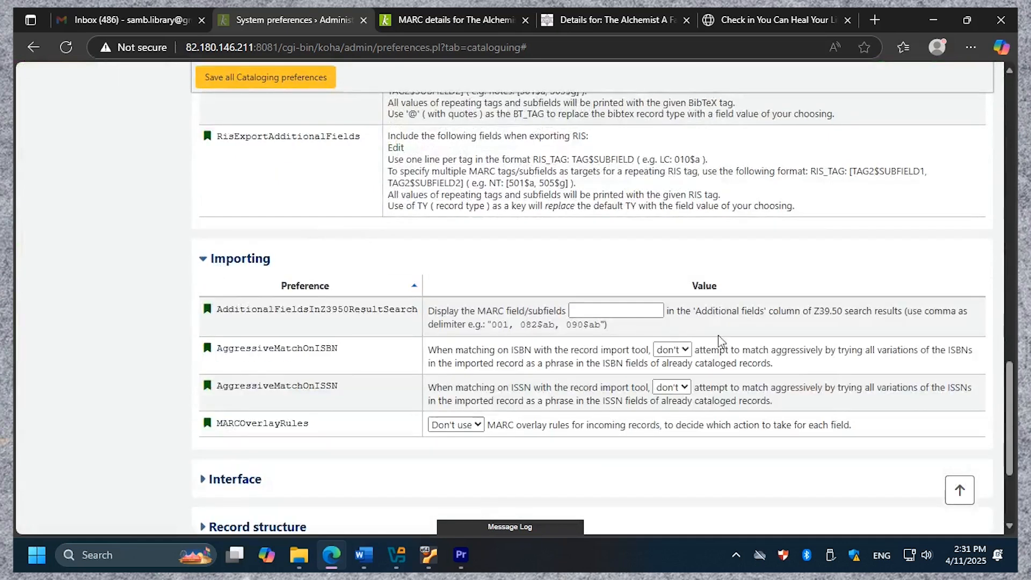
scroll(330, 408, down, 2)
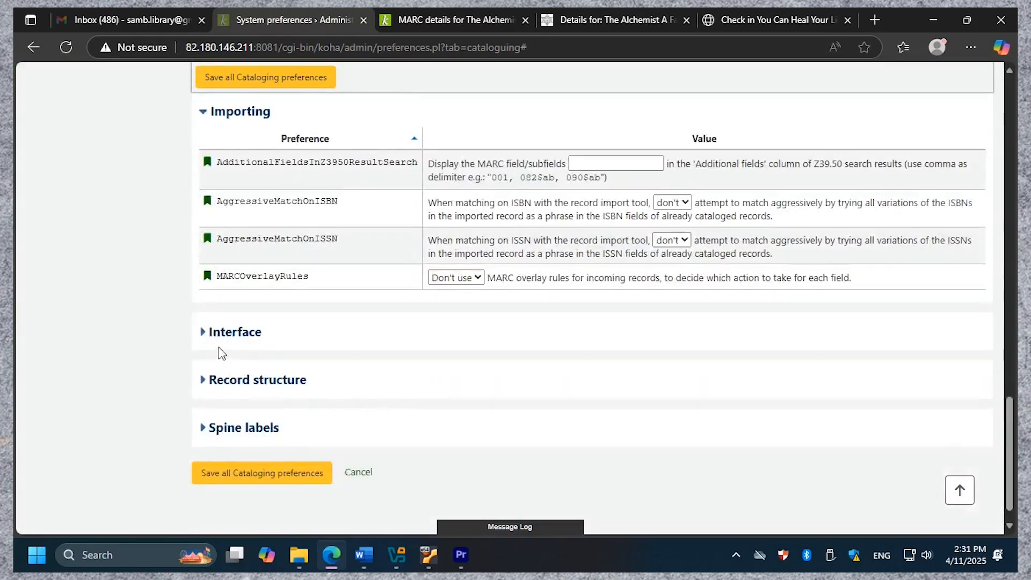
Expand the Interface, Record structure and Spine labels sections of the Cataloging preferences and look through their settings
click(209, 334)
scroll(437, 380, down, 4)
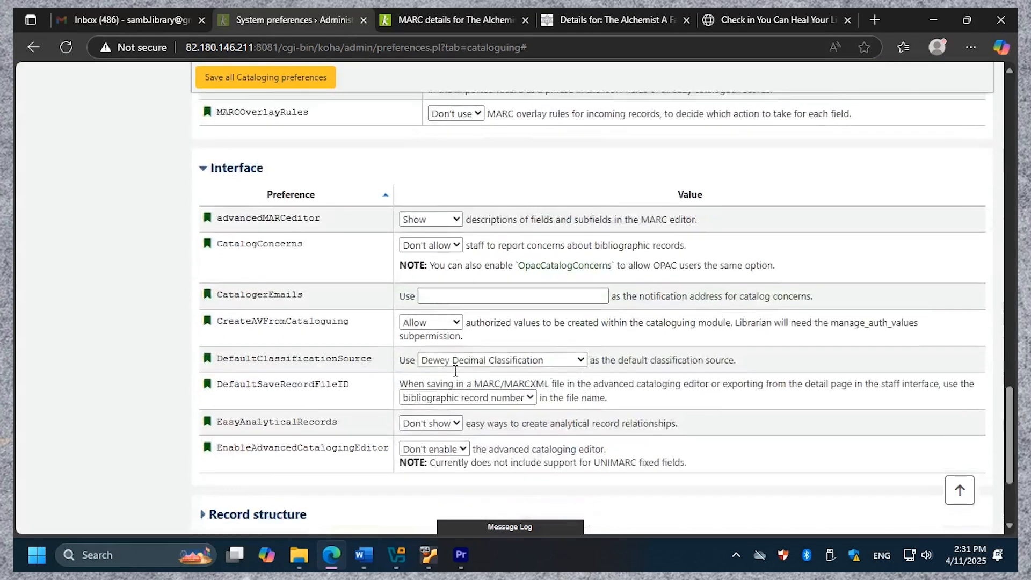
scroll(299, 392, down, 2)
click(207, 354)
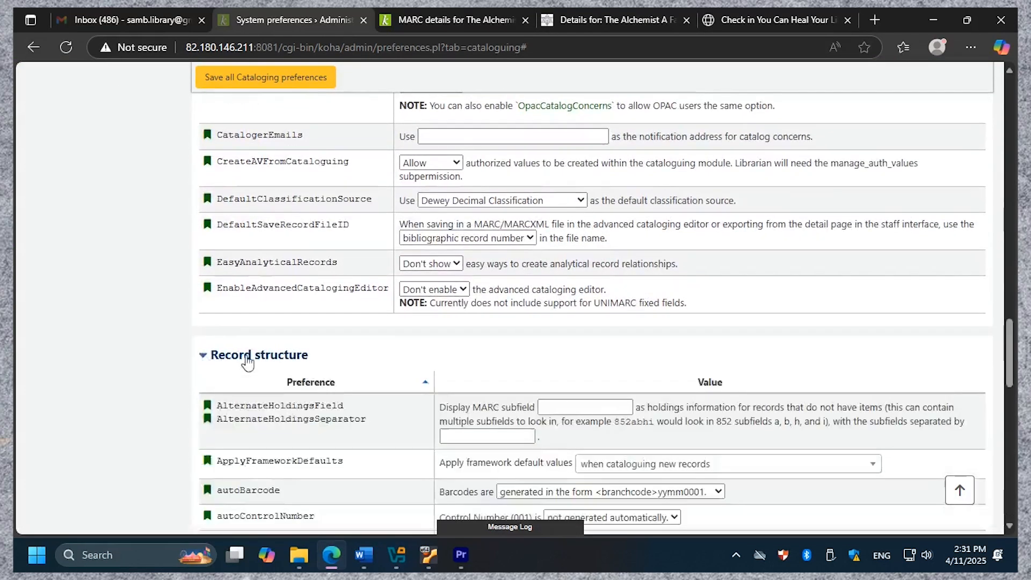
scroll(533, 392, down, 12)
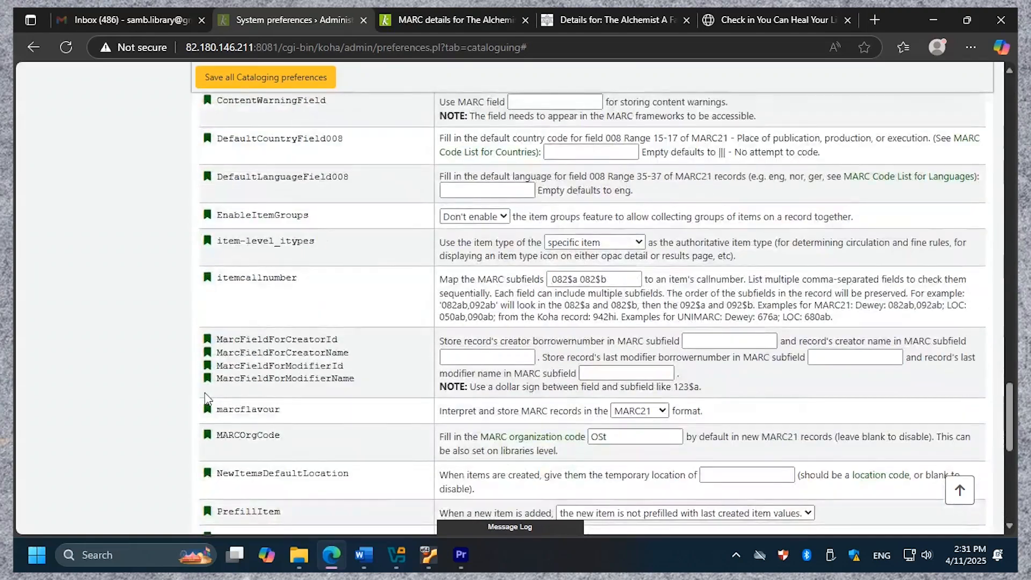
scroll(238, 398, down, 3)
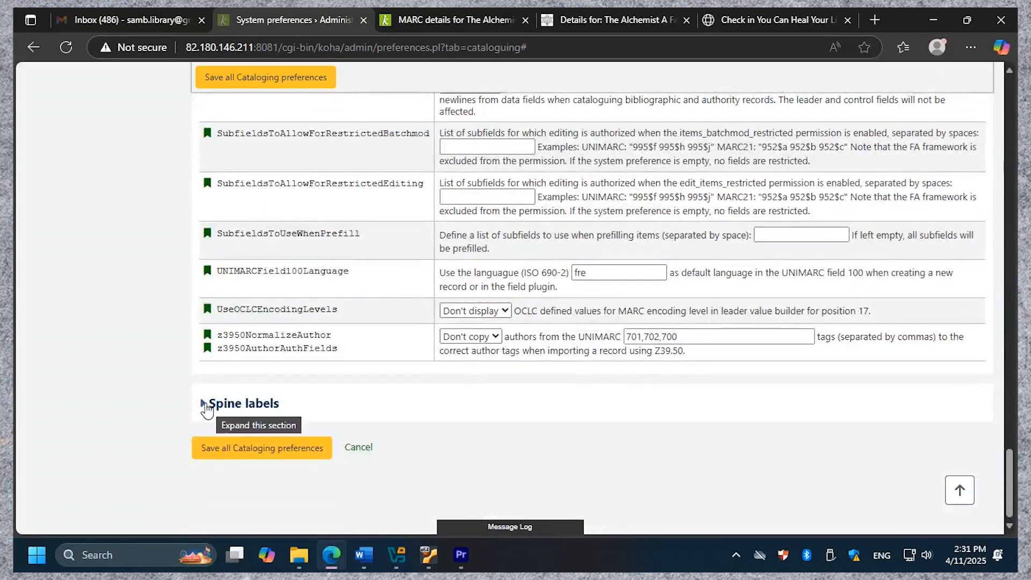
click(205, 405)
scroll(442, 403, down, 2)
scroll(439, 405, up, 3)
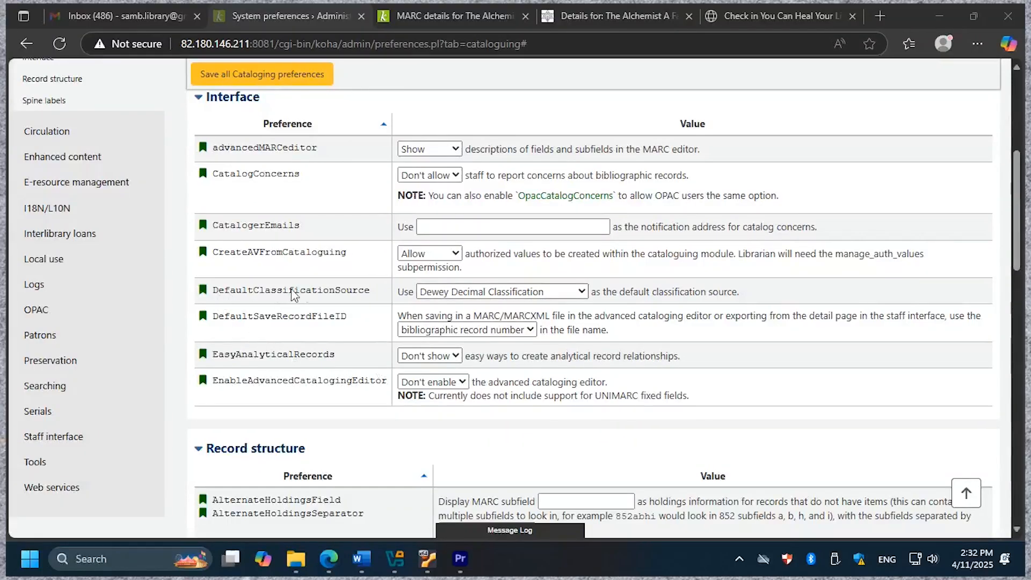
Select Dewey Decimal Classification for the DefaultClassificationSource preference and review the other available classification sources
click(581, 293)
click(483, 332)
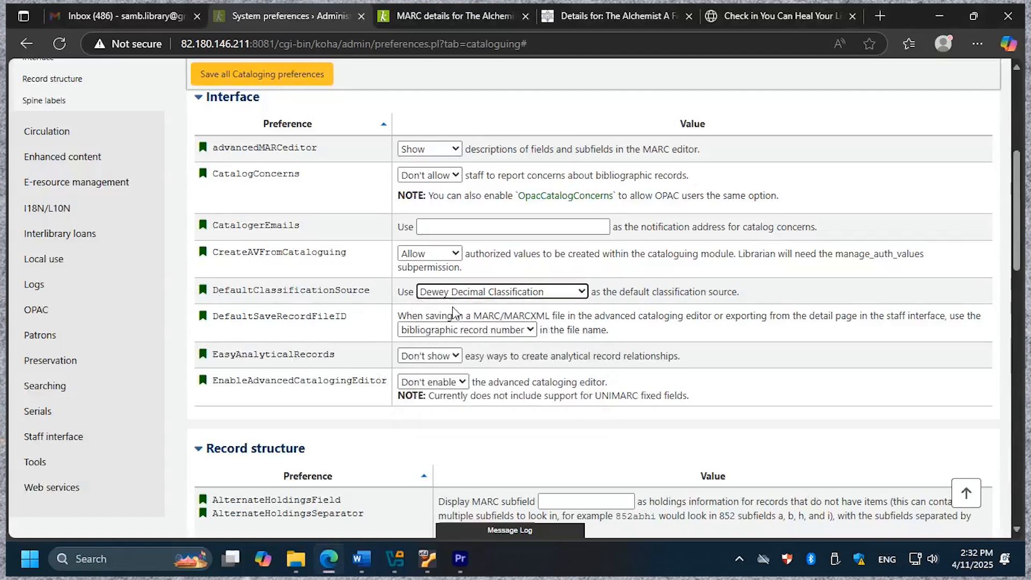
click(580, 295)
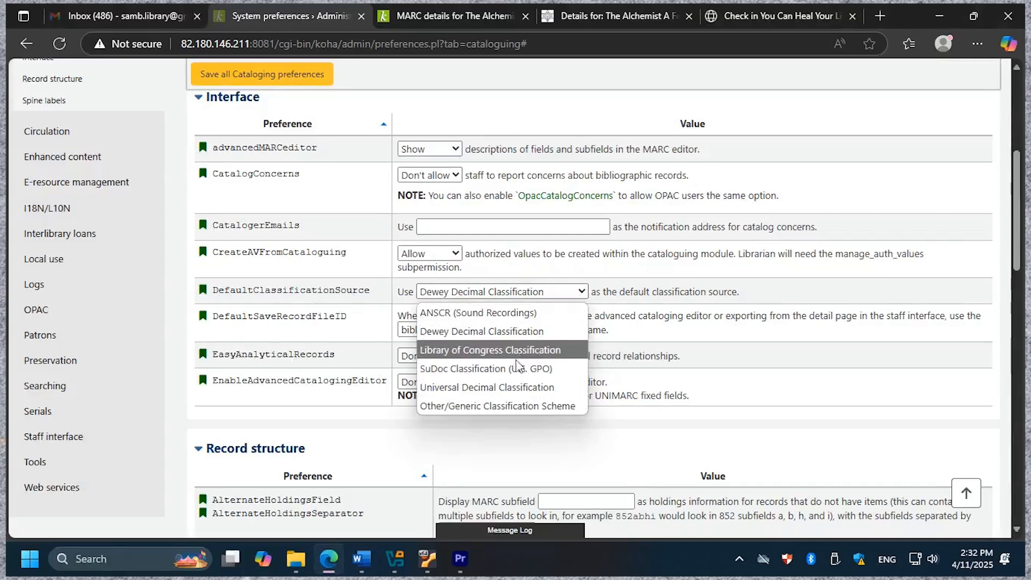
Set the autoBarcode preference under Record structure to "not generated automatically"
scroll(525, 396, down, 4)
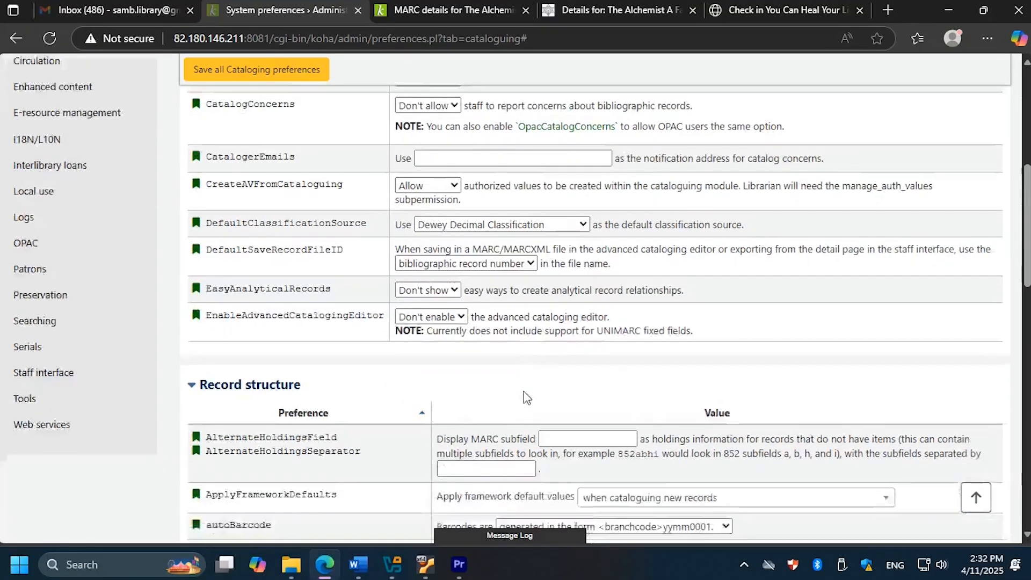
scroll(324, 362, down, 1)
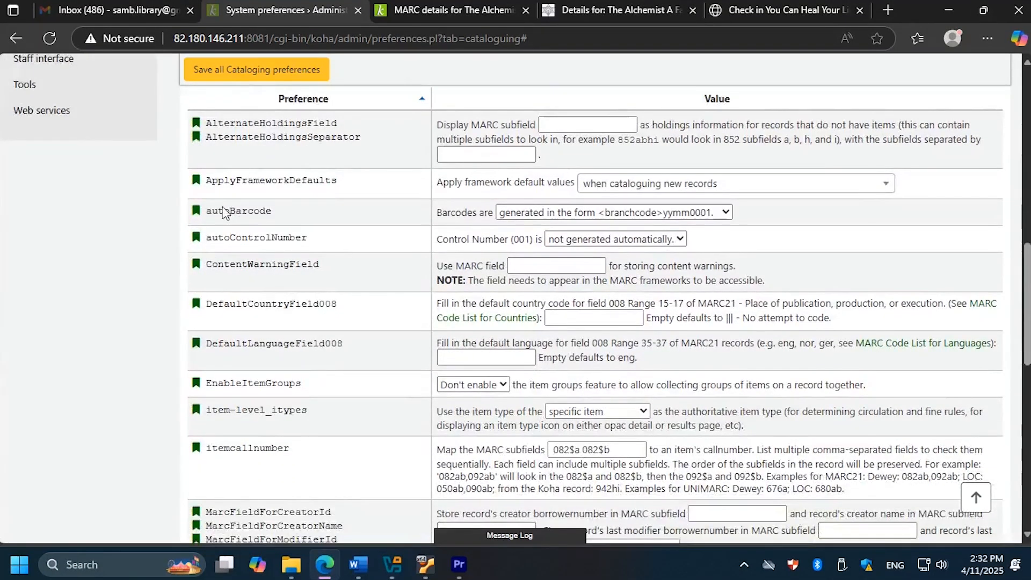
click(725, 212)
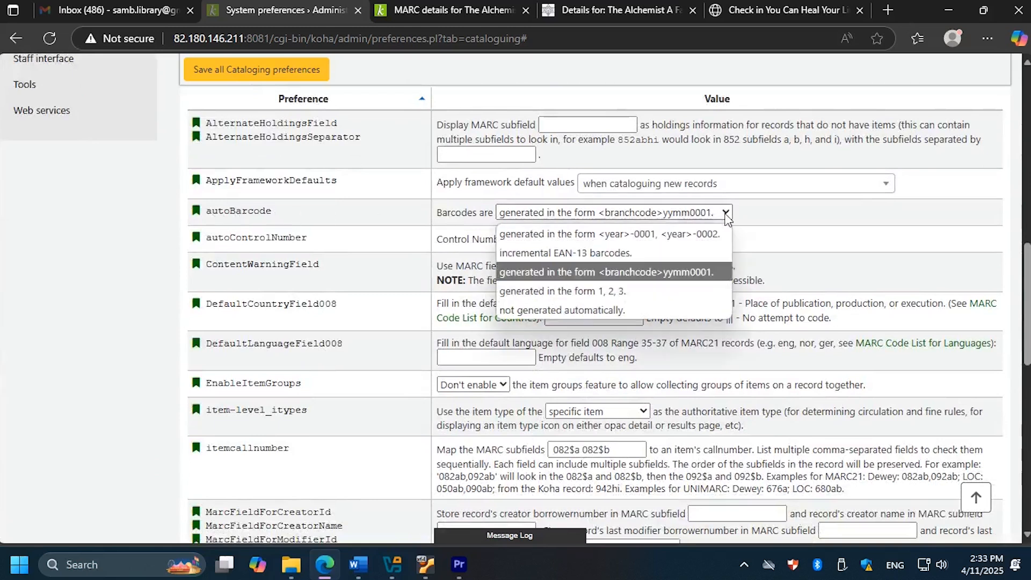
click(605, 310)
Change the itemcallnumber mapping to 082ab and save all Cataloging preferences
scroll(424, 312, down, 3)
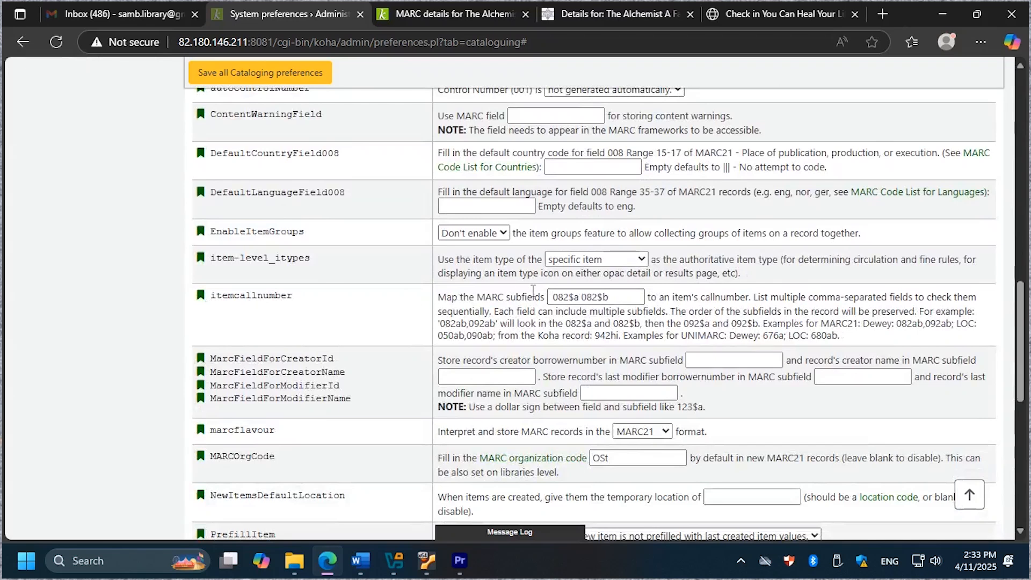
click(569, 297)
drag(568, 297, 616, 296)
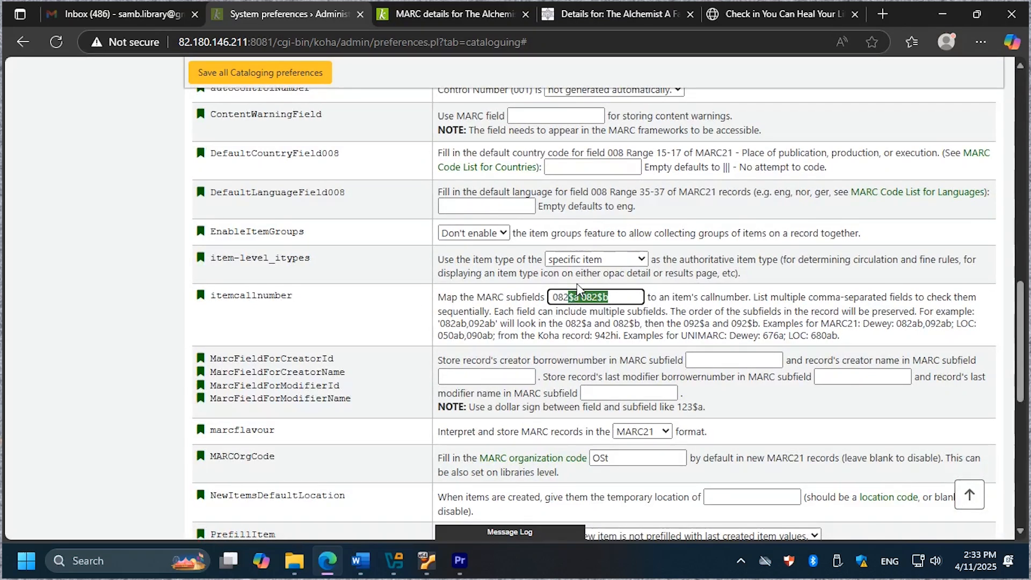
text(ab)
scroll(534, 317, down, 7)
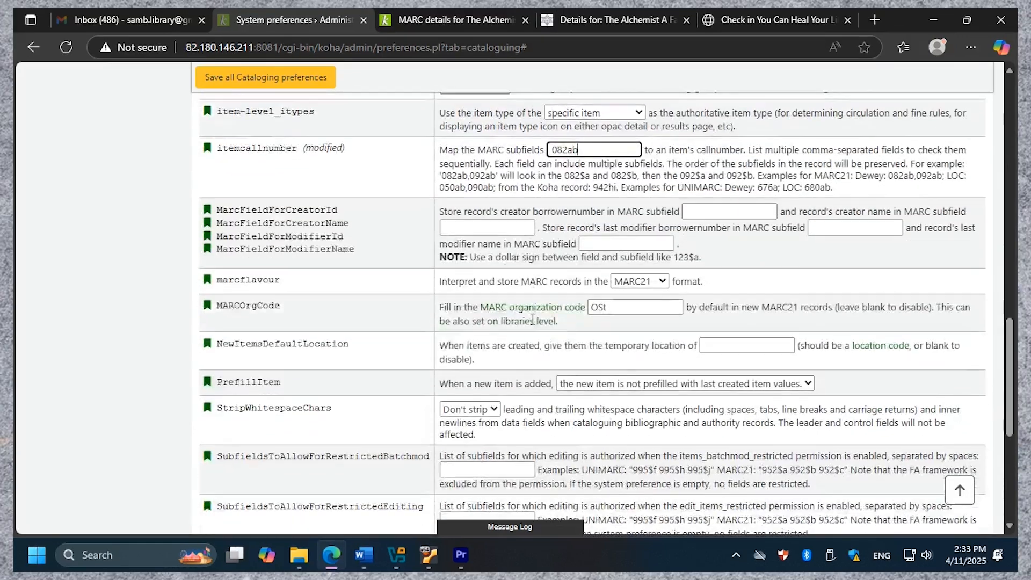
scroll(515, 328, down, 2)
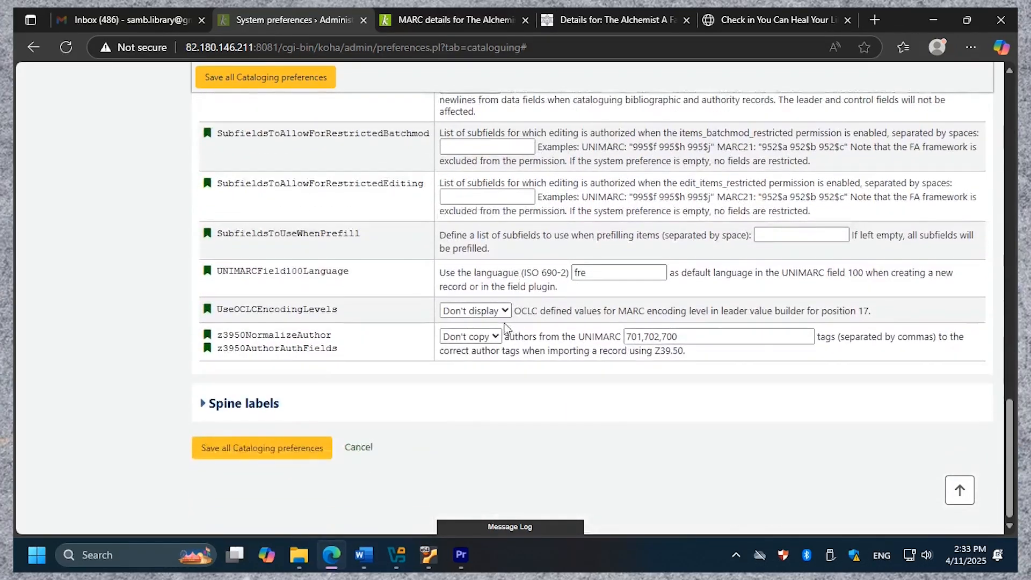
scroll(483, 269, up, 3)
click(252, 80)
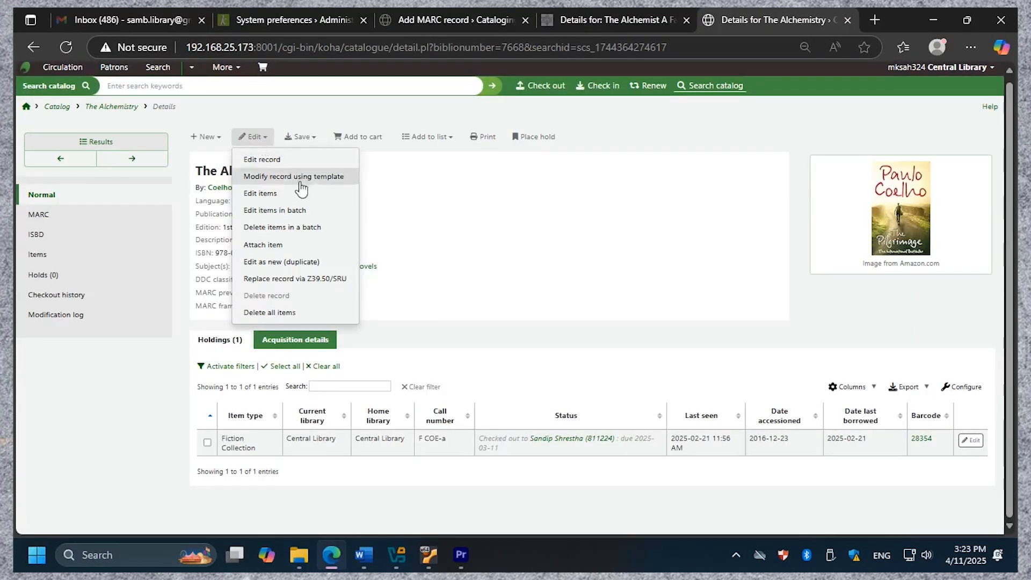
Open the items of The Alchemistry record for batch editing
click(276, 209)
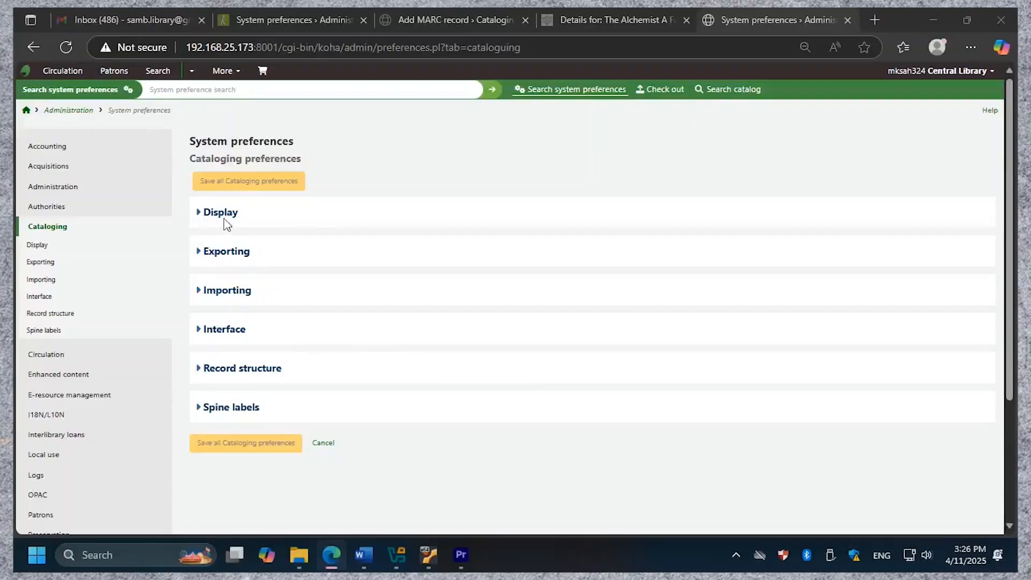
Expand the Cataloging preference sections from Display through Record structure on the Central Library site and look through their settings
click(218, 212)
scroll(476, 357, down, 10)
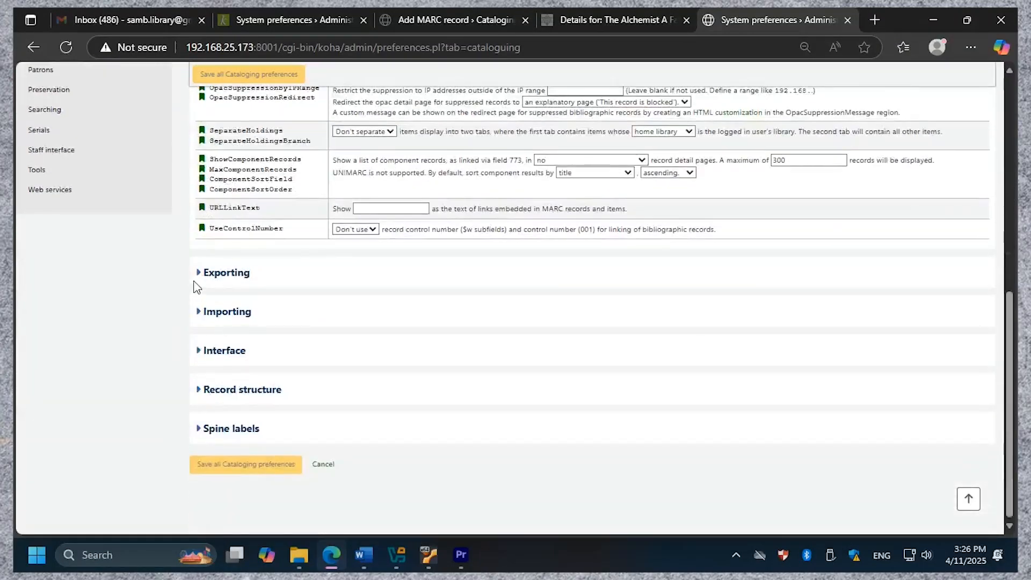
click(198, 273)
scroll(424, 347, down, 3)
click(199, 313)
scroll(352, 341, down, 3)
click(200, 351)
scroll(423, 369, down, 4)
click(201, 390)
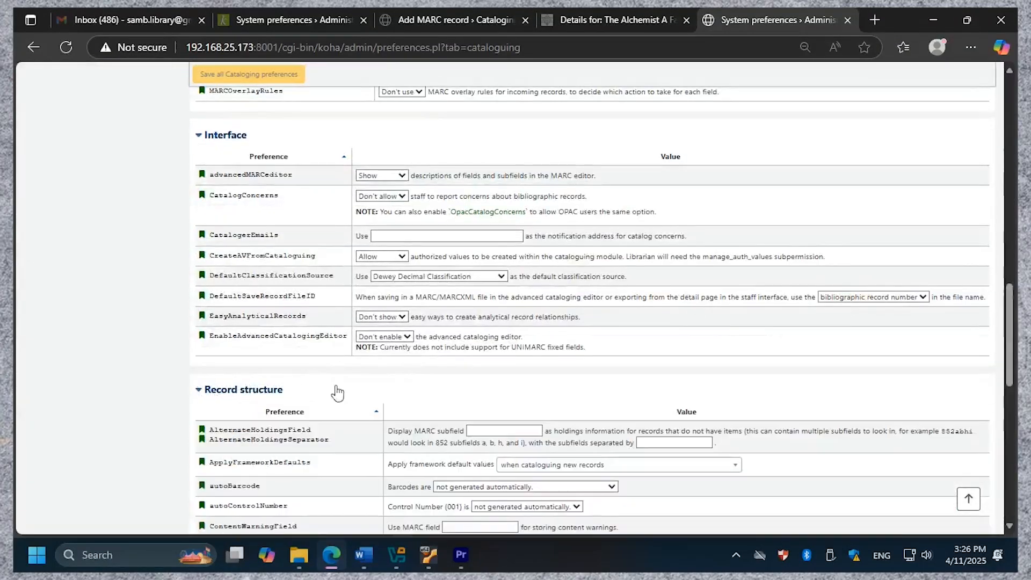
scroll(337, 393, down, 10)
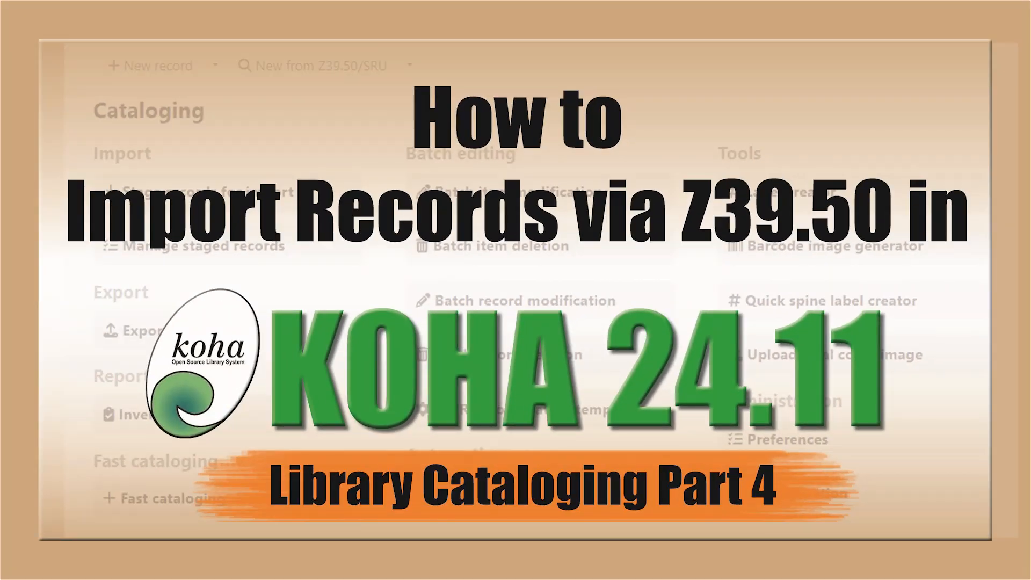